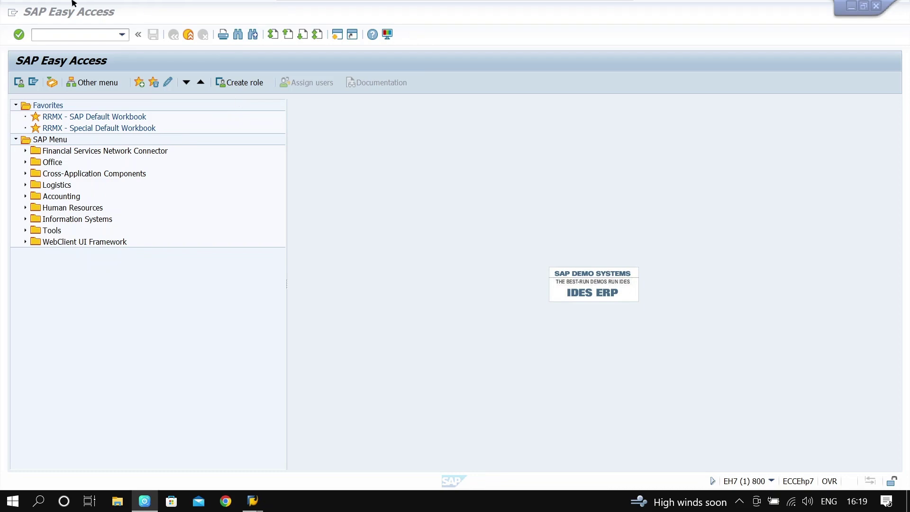
- Run transaction MMBE and display the stock overview for material 100-500 in plant 1000, storage location 0001
left_click(65, 38)
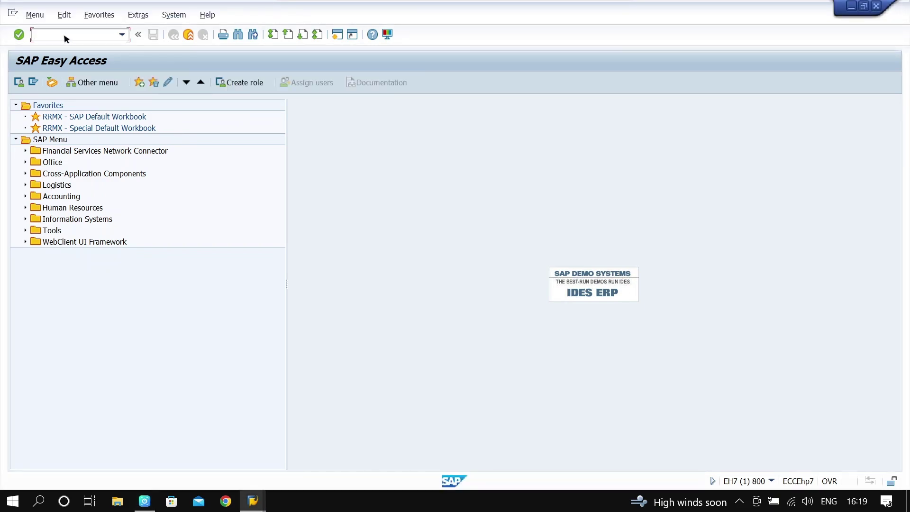
type("MMBE")
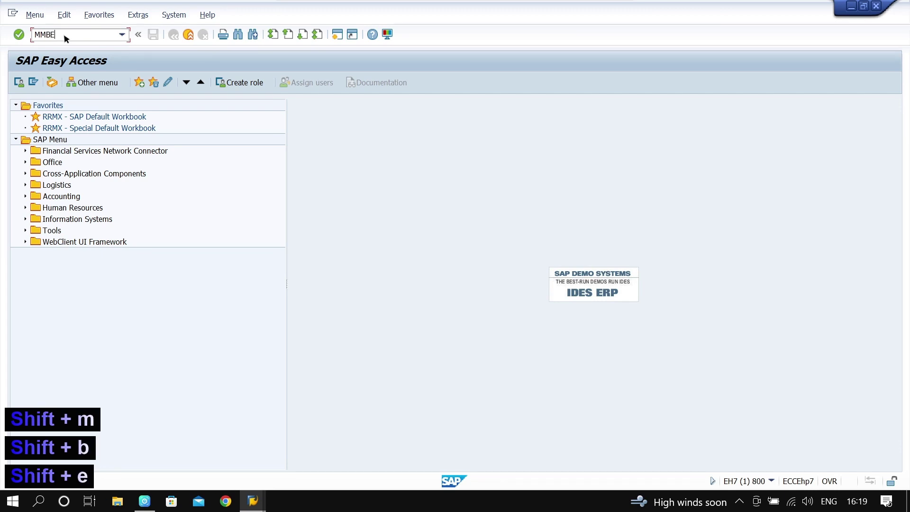
key("Return")
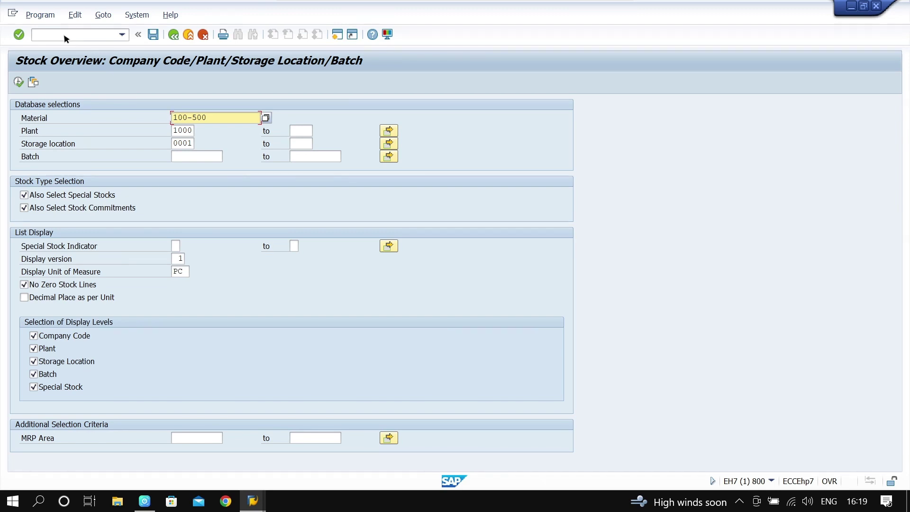
left_click_drag(233, 117, 161, 117)
left_click(223, 117)
left_click(19, 83)
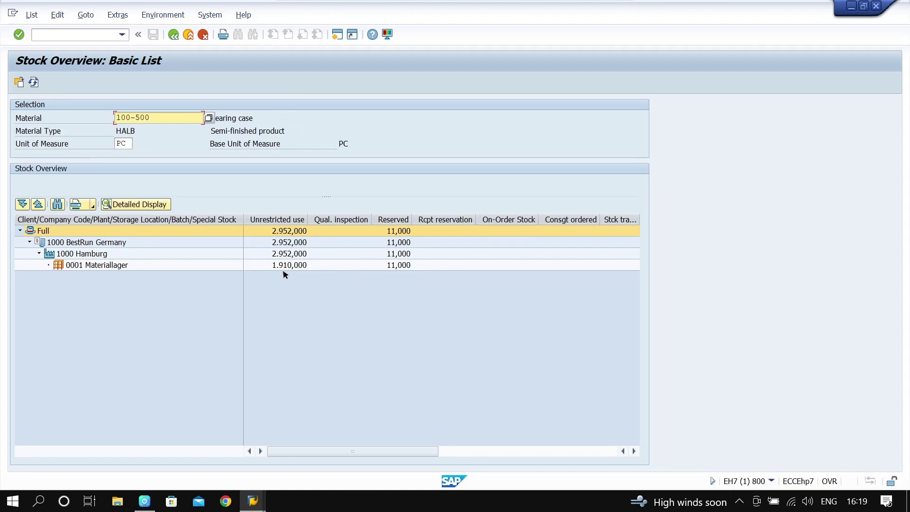
- Open MMBE in a new session and display the stock overview for material 100-510 in plant 1000, storage location 0001
left_click(87, 40)
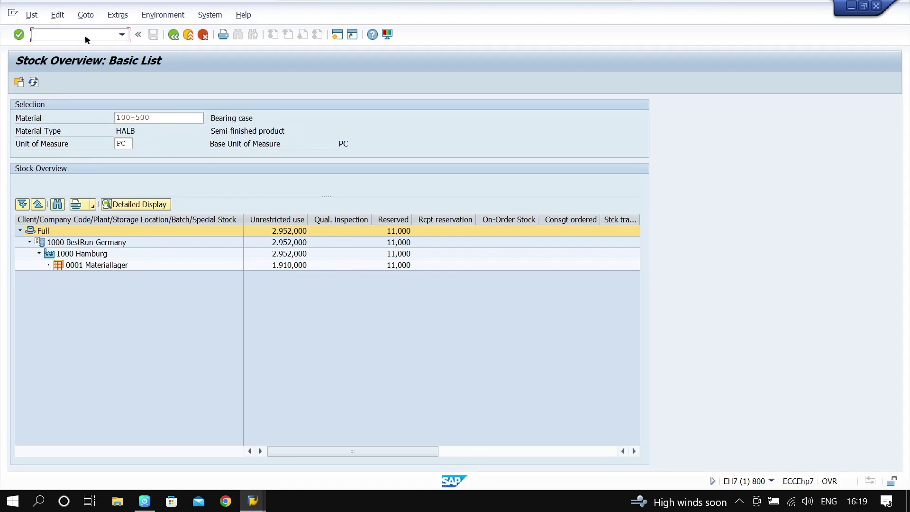
type("/o")
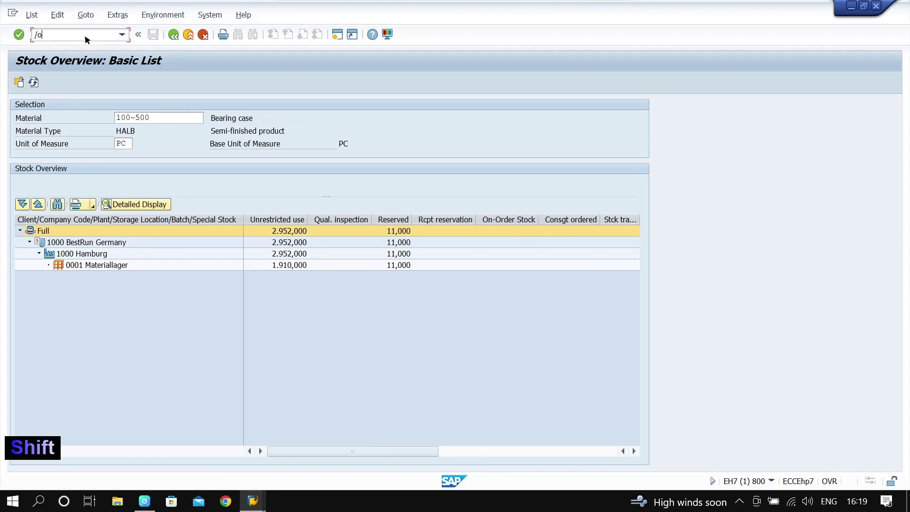
type("MMBE")
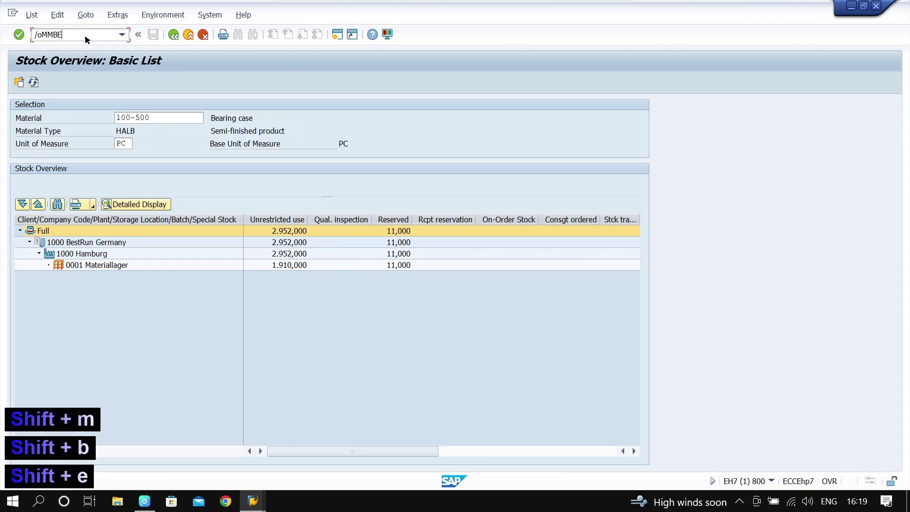
key("Return")
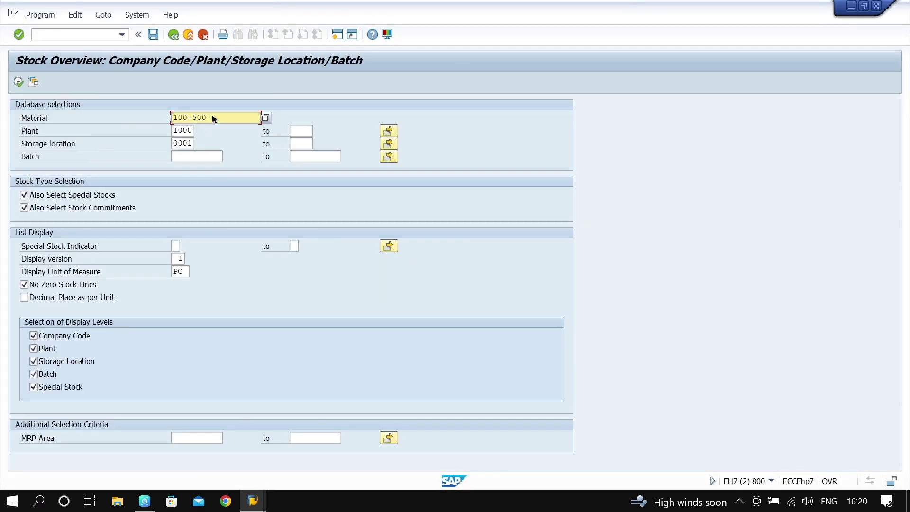
key("BackSpace")
key("BackSpace")
type("10")
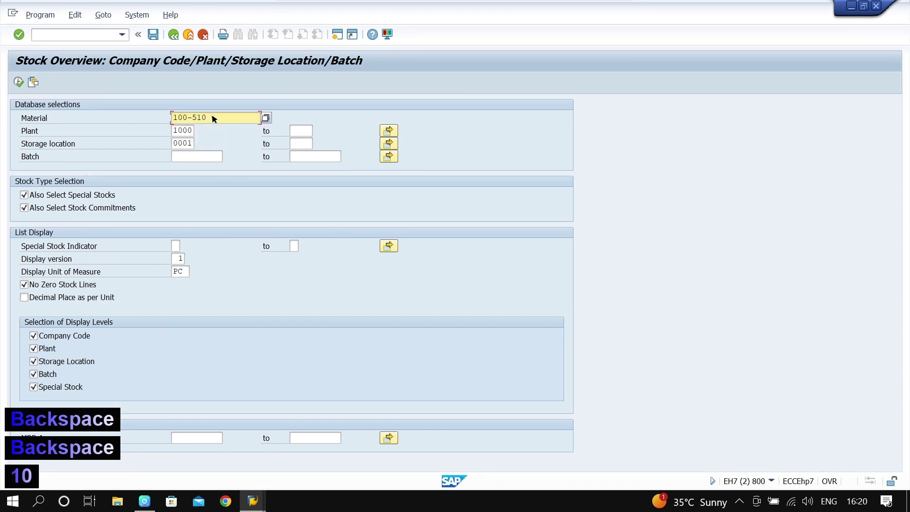
left_click(19, 82)
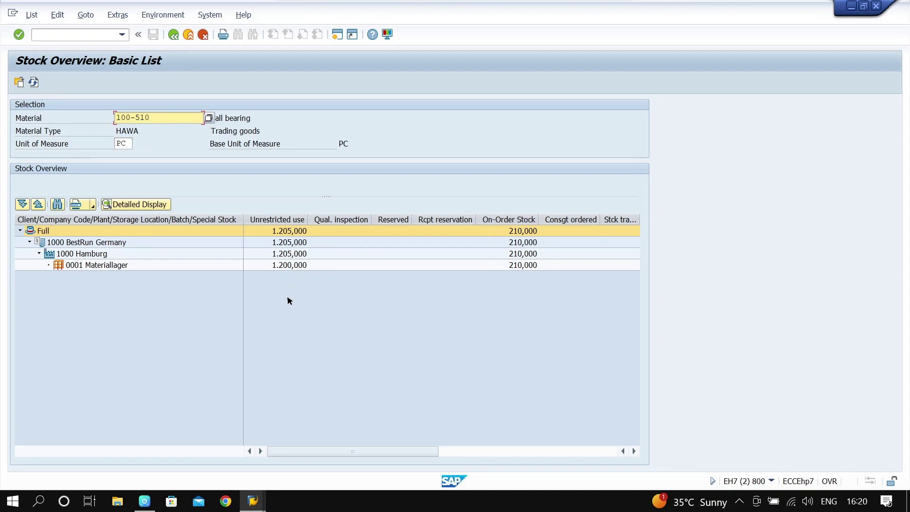
- Return to the stock overview of material 100-500 and open transaction MI01 in a new session
mouse_move(258, 503)
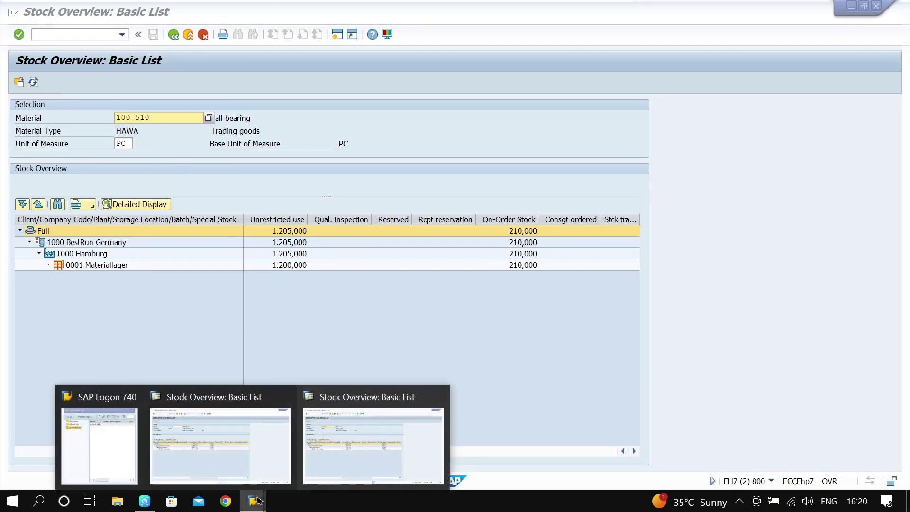
left_click(258, 463)
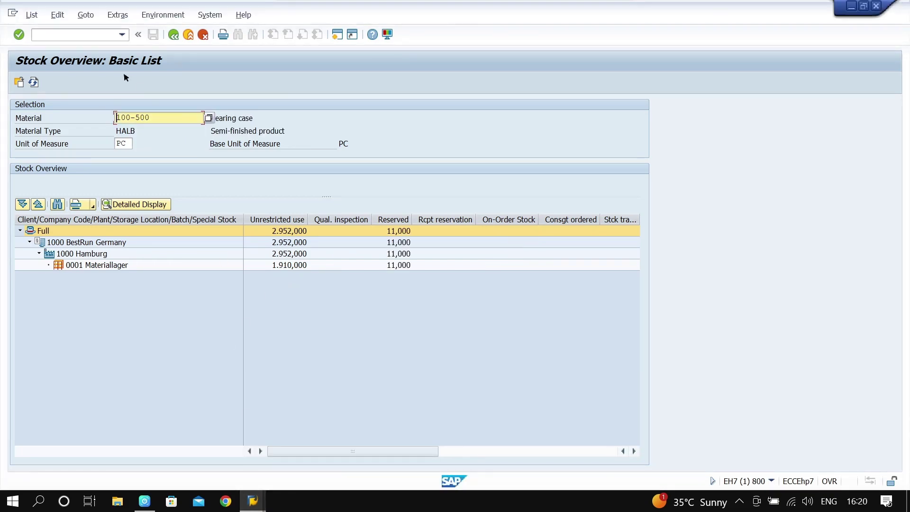
left_click(104, 35)
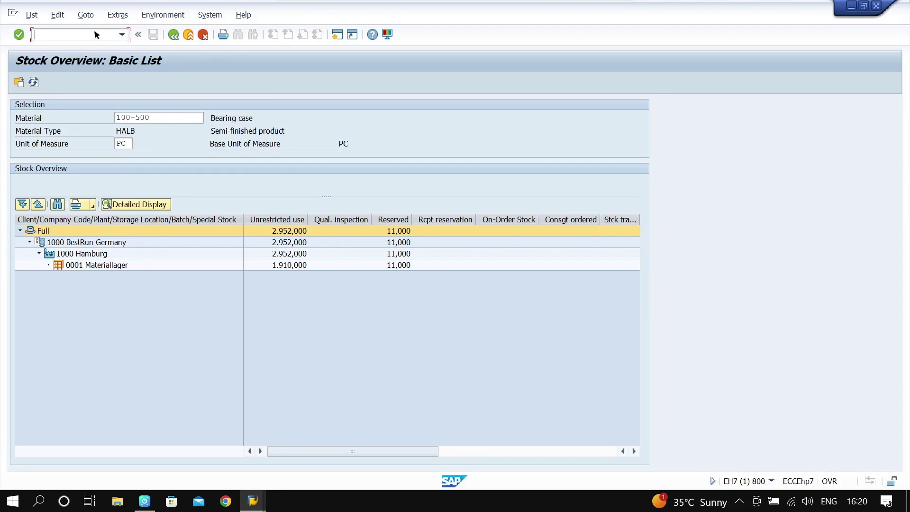
type("/o")
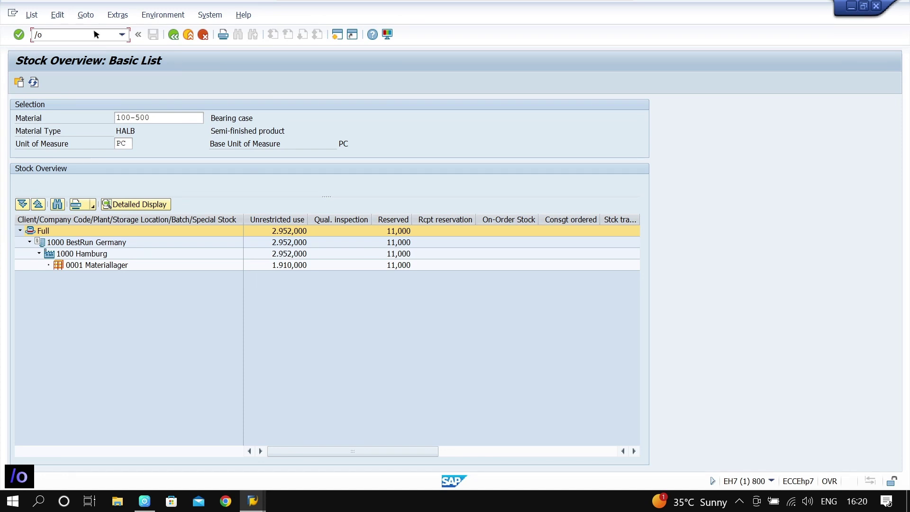
type("M")
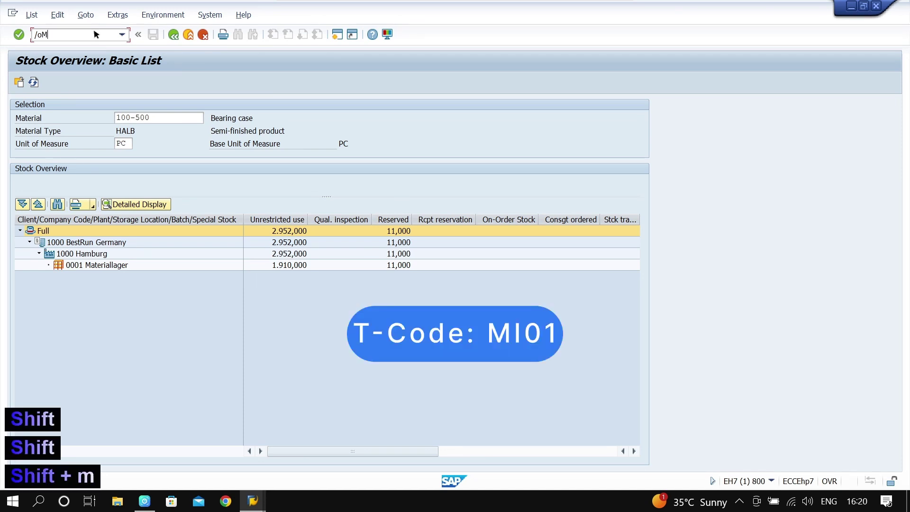
type("I01")
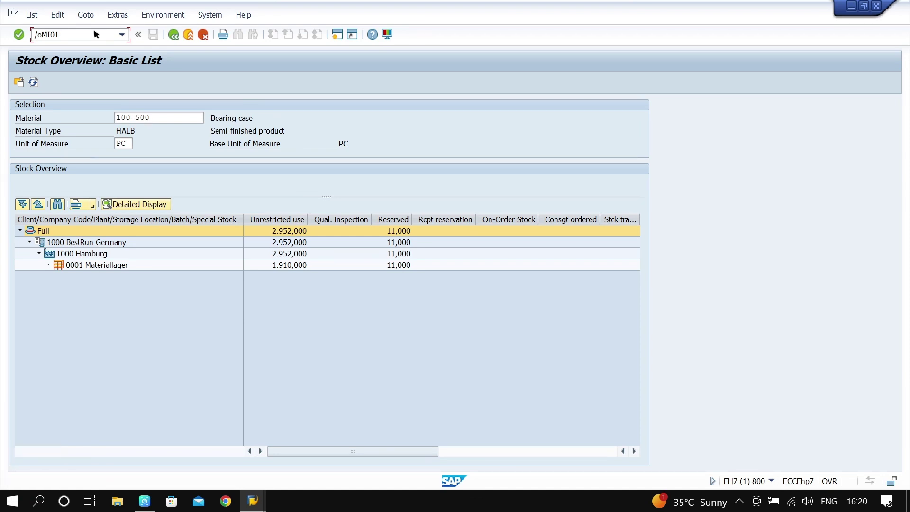
key("Return")
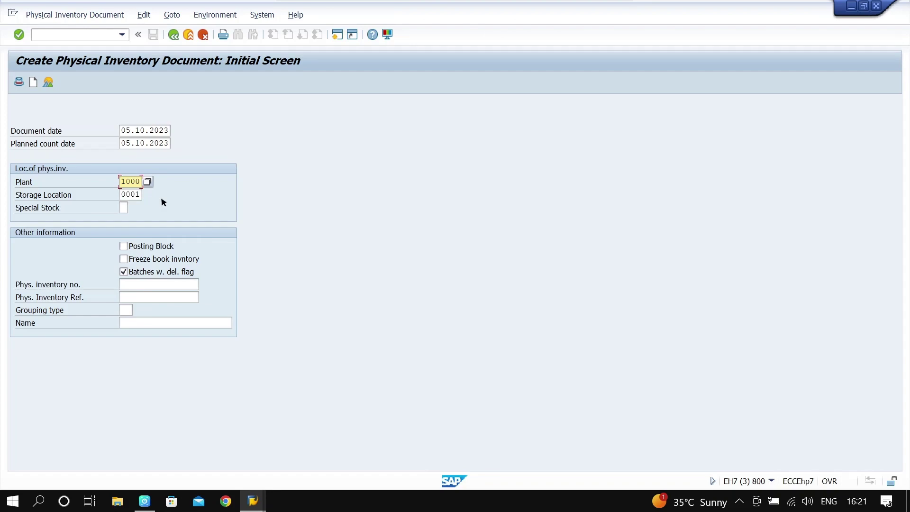
- Create and save a physical inventory document for plant 1000, storage location 0001, with materials 100-500 and 100-510 as items
key("Return")
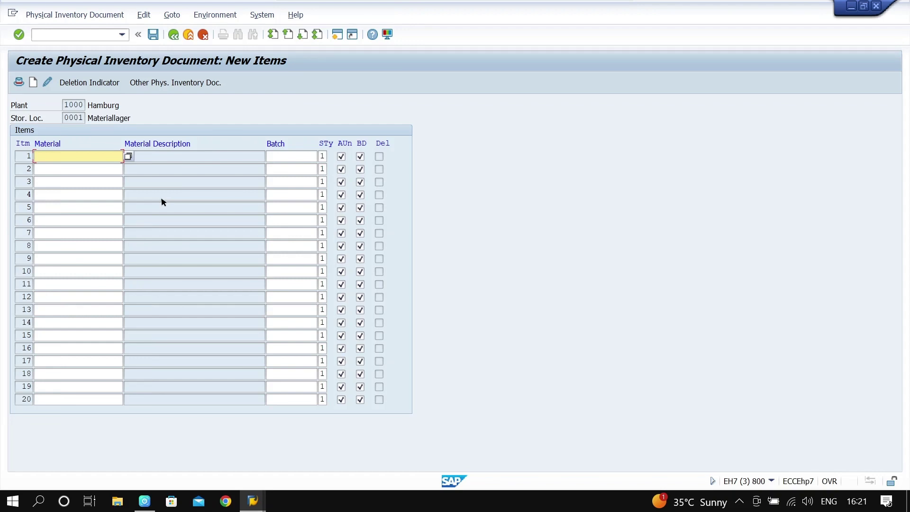
key("BackSpace")
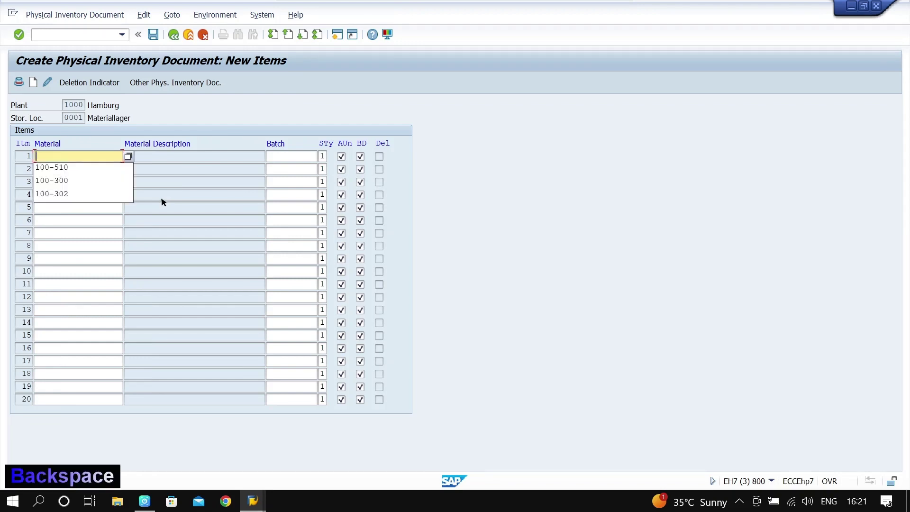
left_click(87, 169)
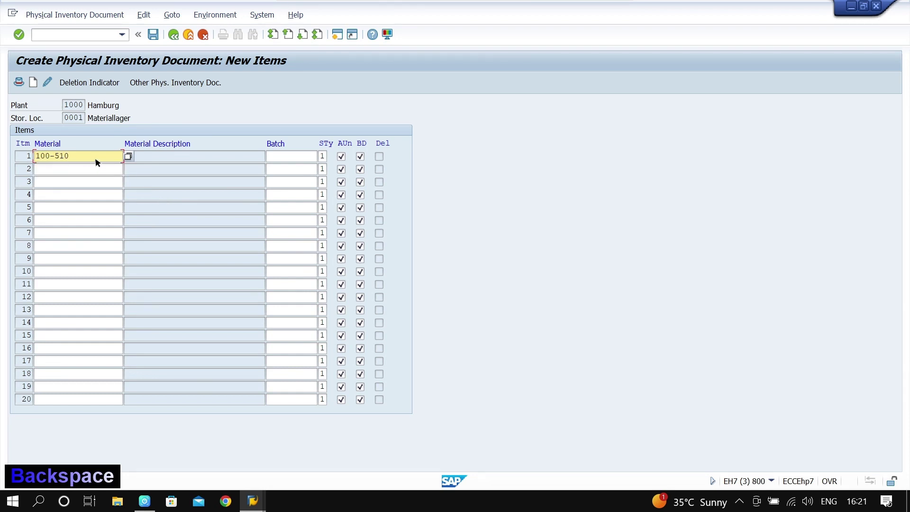
key("BackSpace")
key("BackSpace")
type("00")
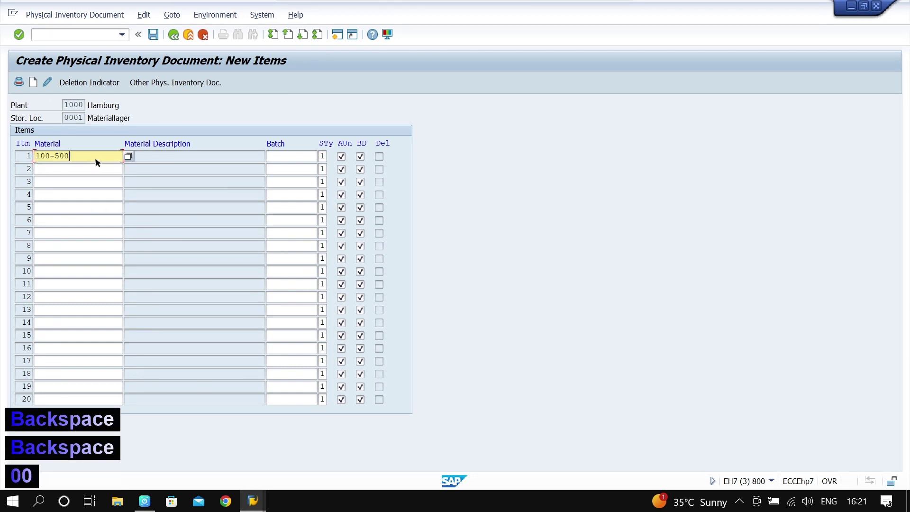
left_click(88, 169)
key("BackSpace")
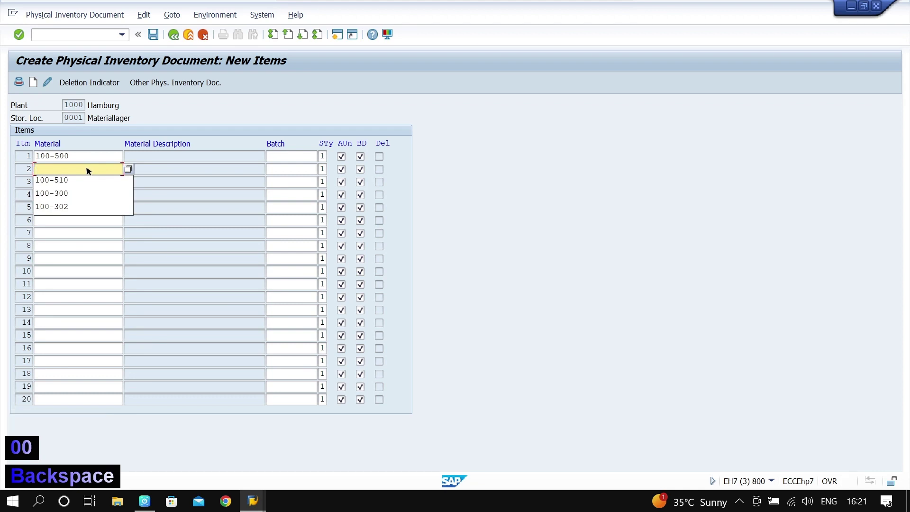
left_click(86, 181)
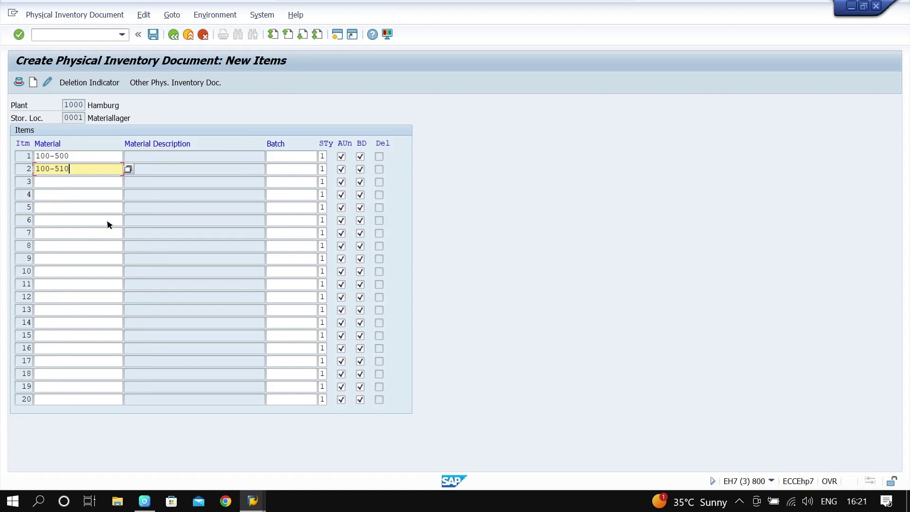
key("Return")
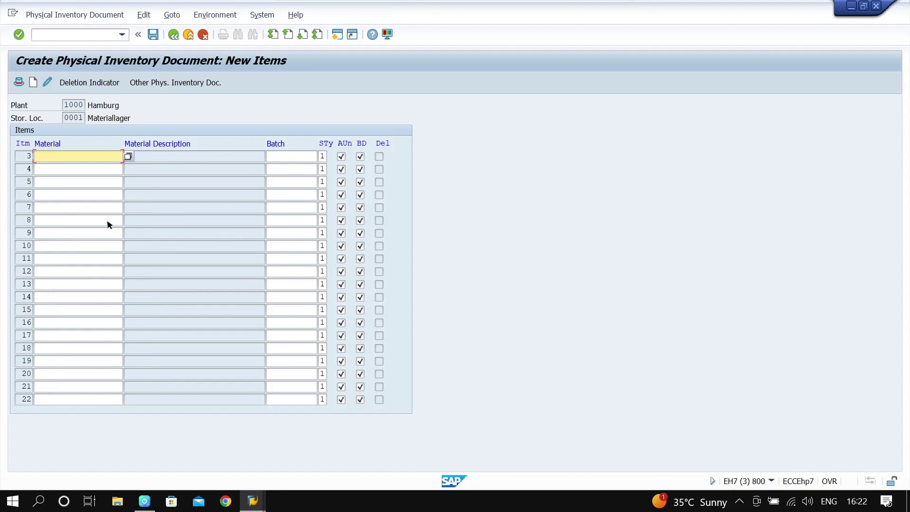
left_click(153, 35)
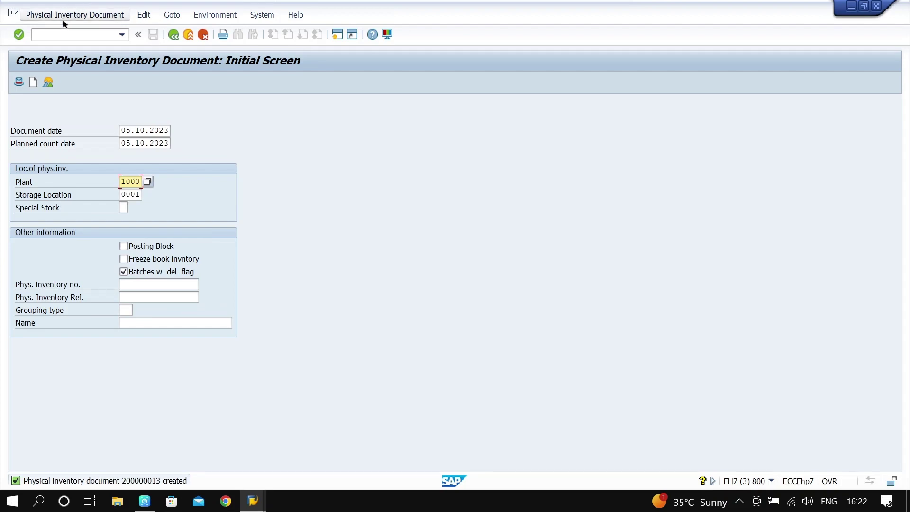
- Open transaction MI04 in a new session to enter the inventory count
left_click(62, 34)
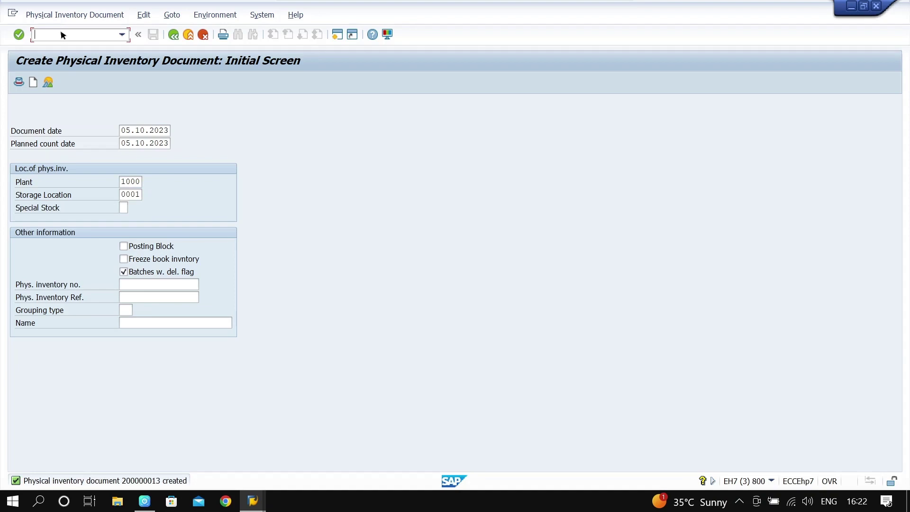
type("/o")
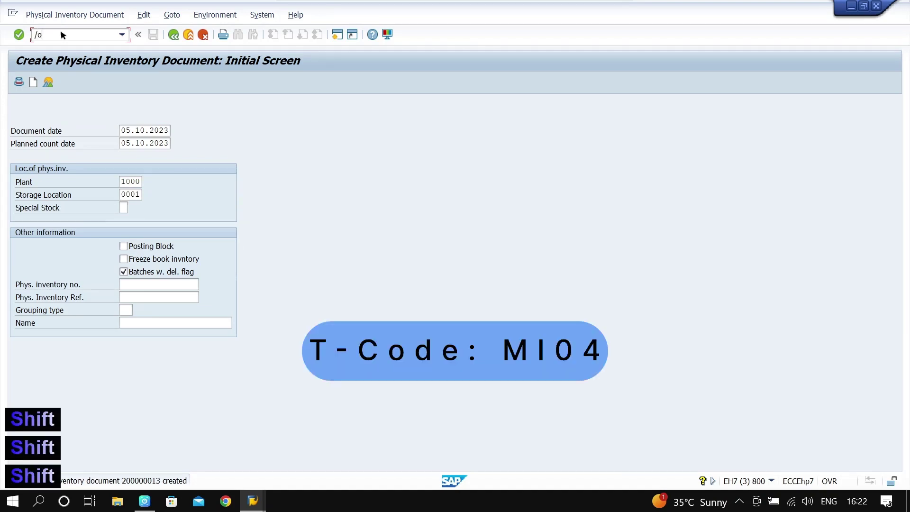
type("MI04")
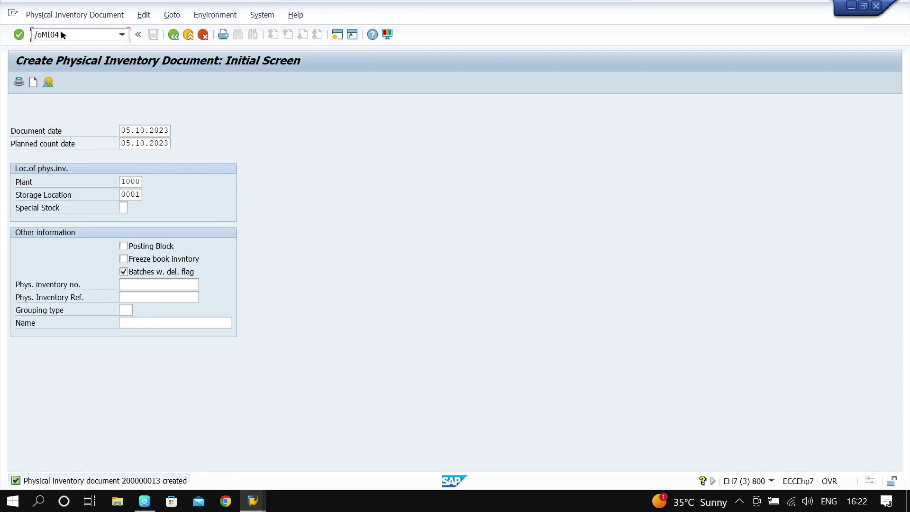
key("Return")
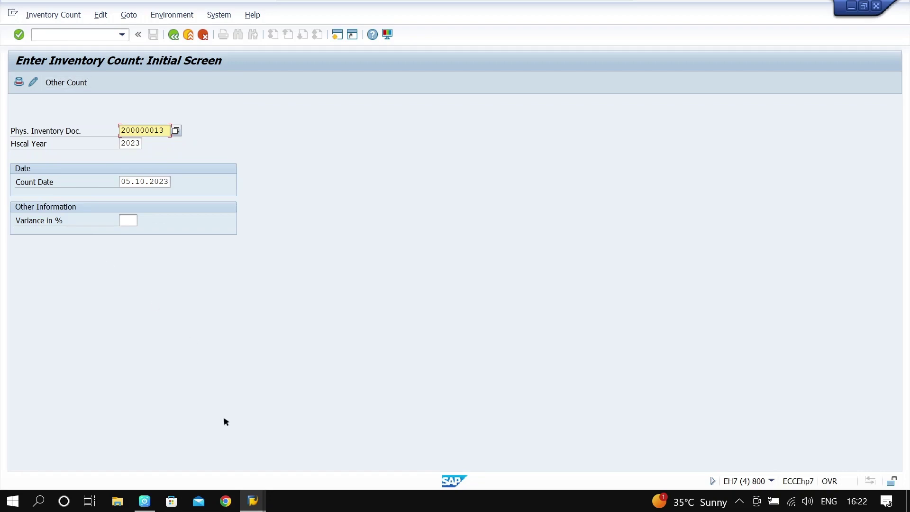
- Check the inventory document number against the document creation session and open that document's items for count entry
left_click(253, 501)
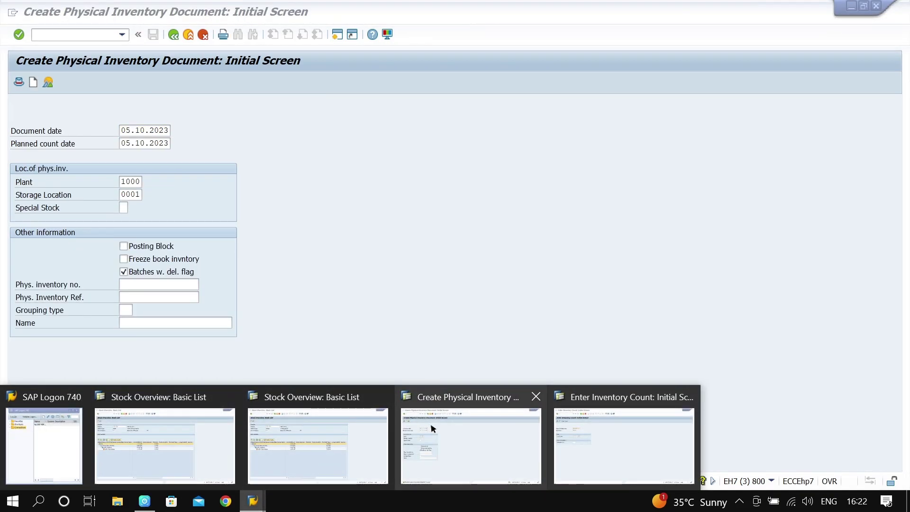
left_click(444, 429)
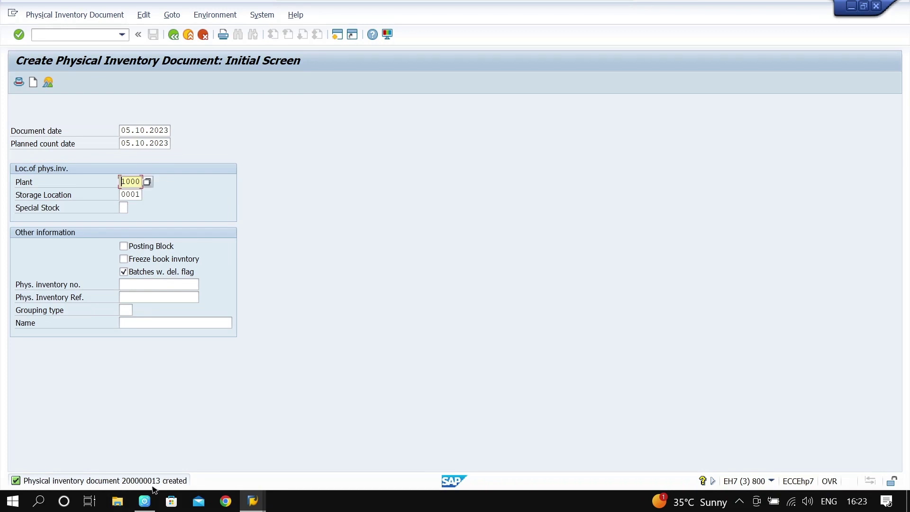
left_click(254, 501)
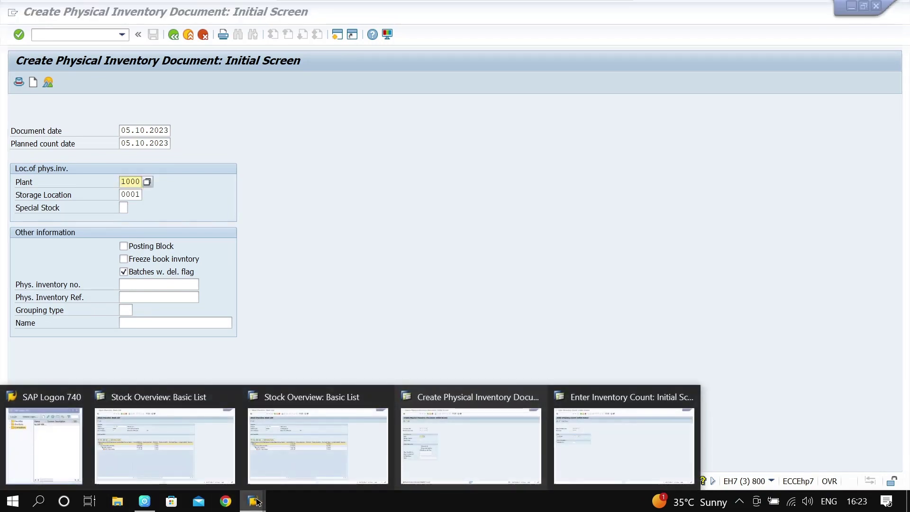
left_click(604, 429)
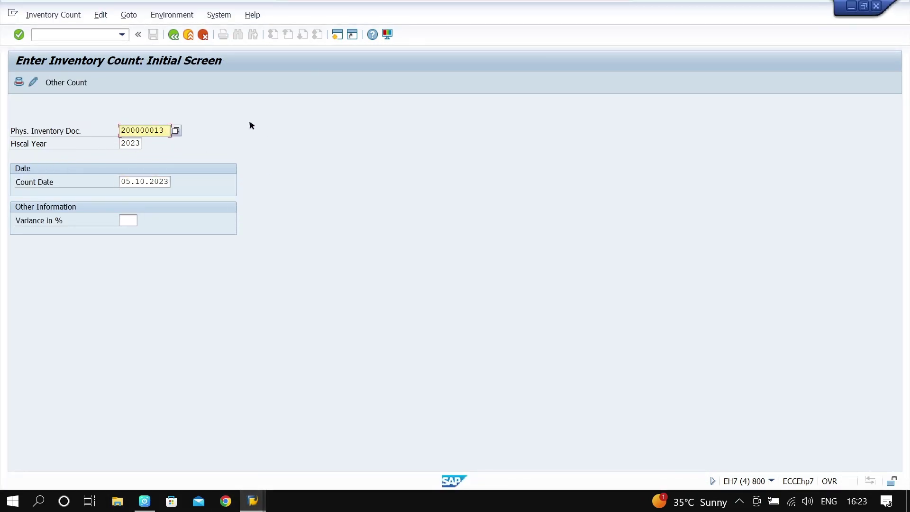
key("Return")
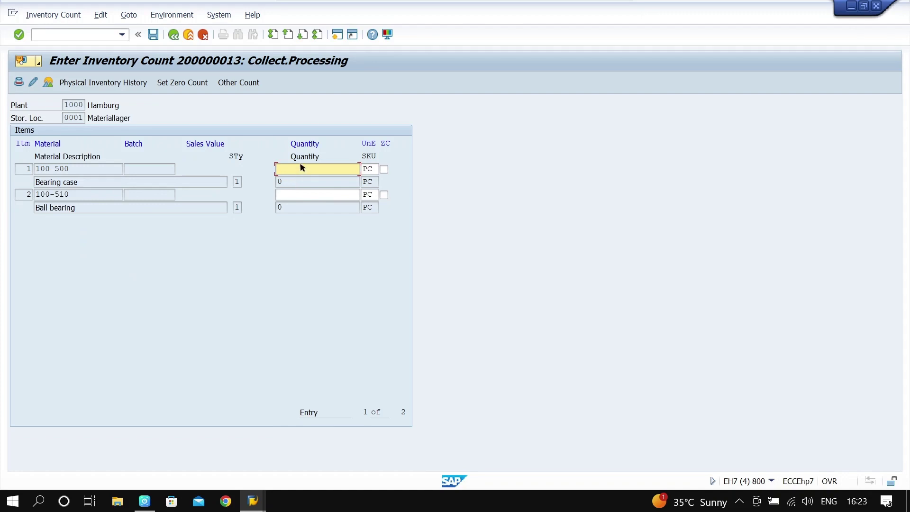
- Check the storage location stock of materials 100-500 and 100-510 in their stock overview sessions, and return to the inventory count entry
left_click(254, 505)
left_click(183, 453)
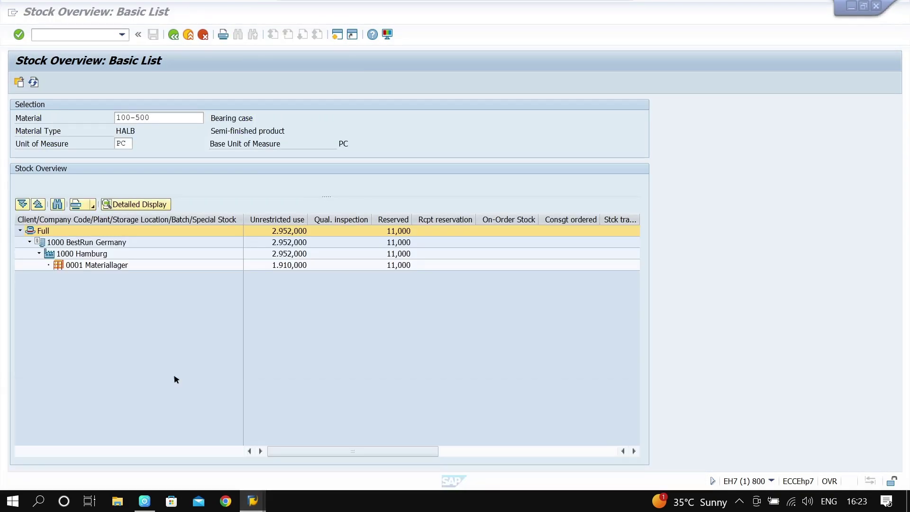
left_click(172, 117)
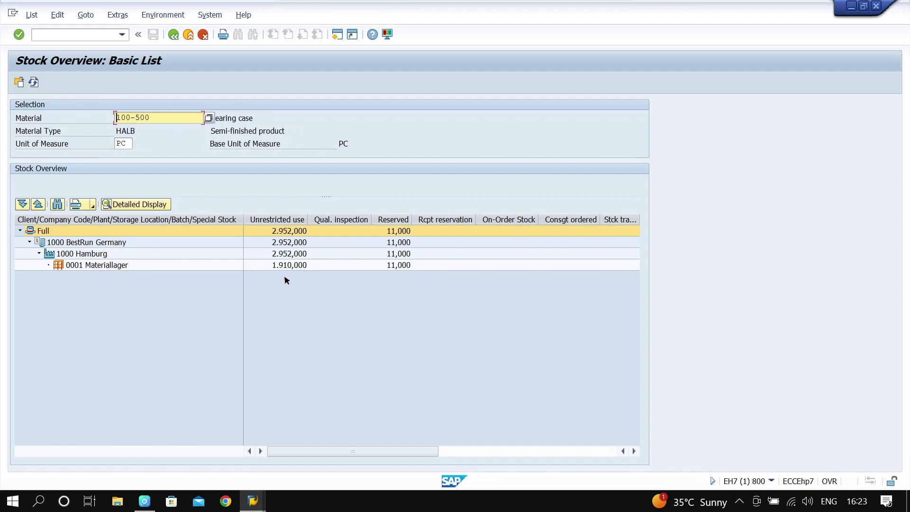
left_click(253, 501)
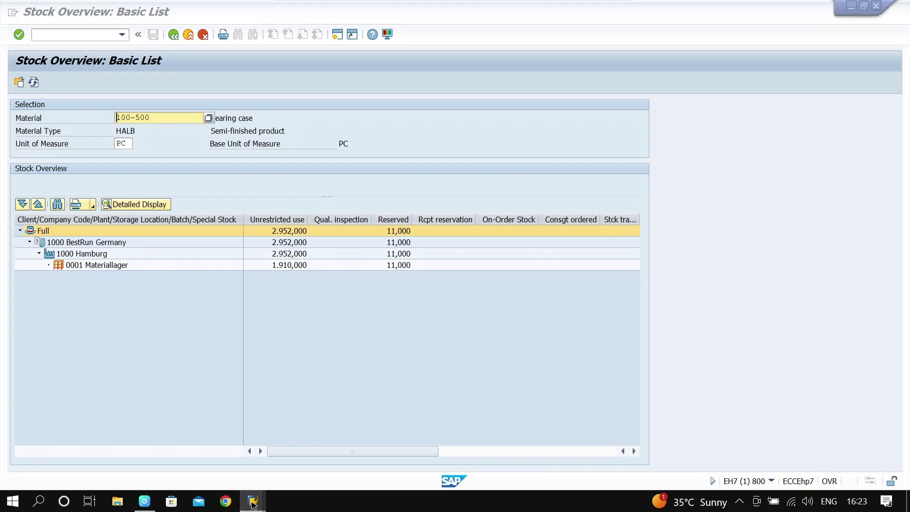
left_click(279, 459)
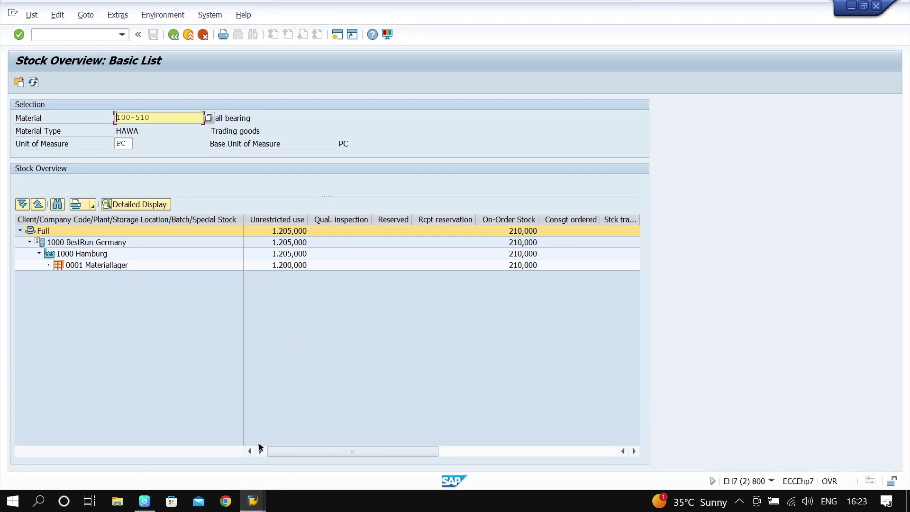
left_click(248, 498)
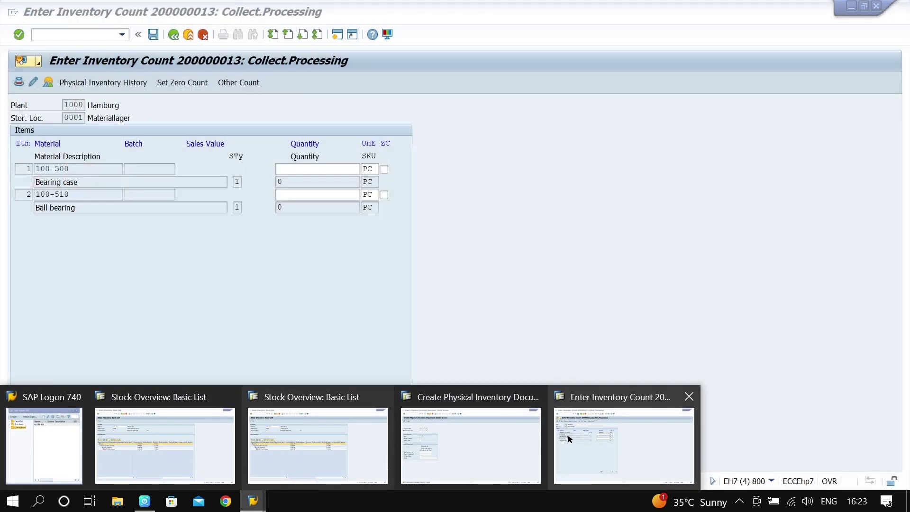
left_click(569, 440)
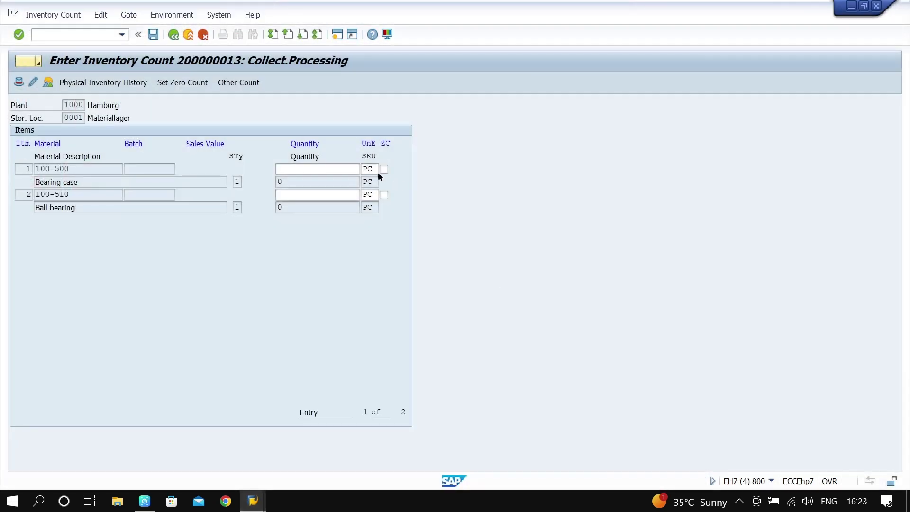
- Enter counted quantities of 1900 PC for material 100-500 and 1300 PC for material 100-510, and save the count
left_click(319, 169)
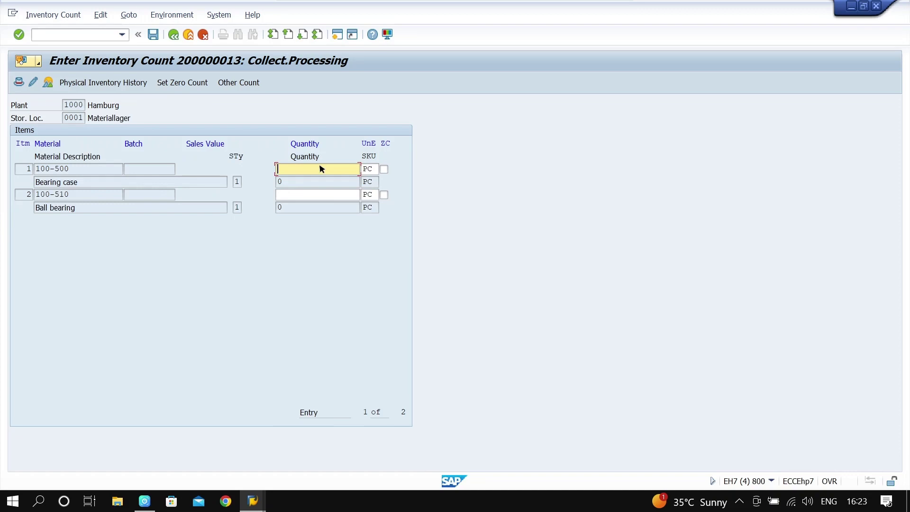
type("1")
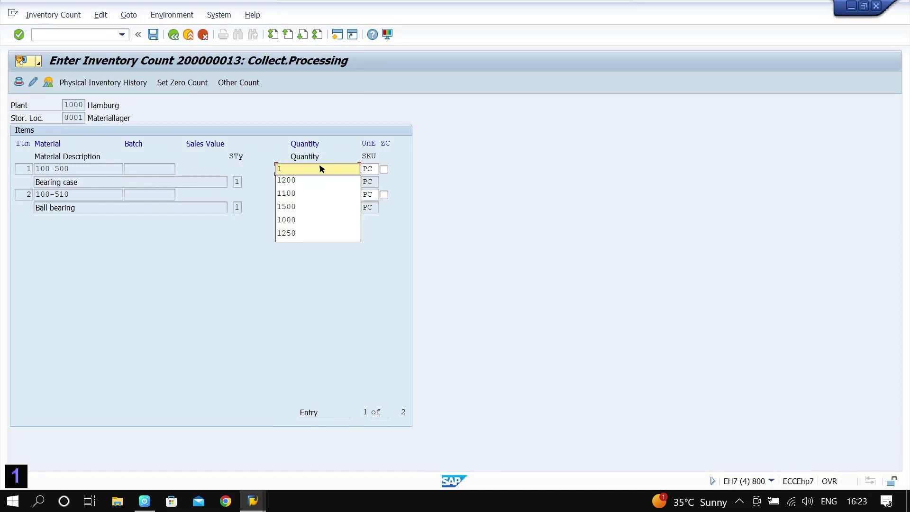
type("900")
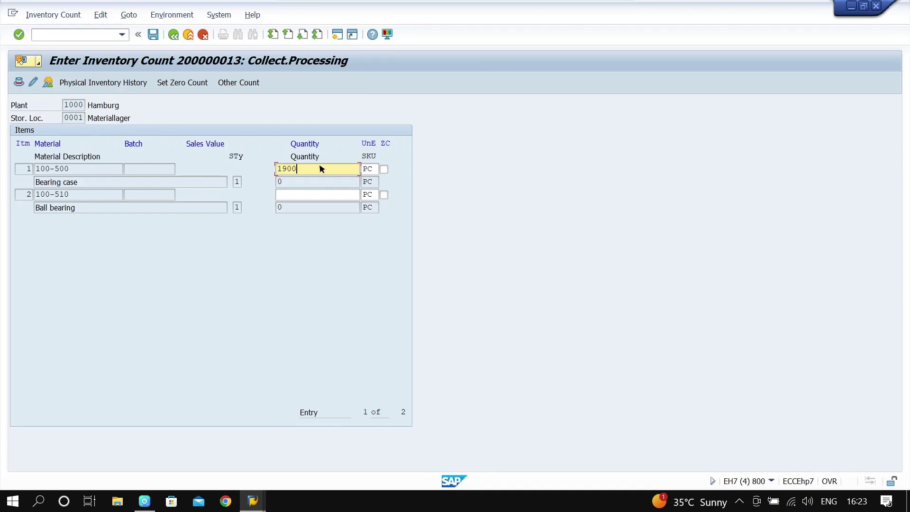
left_click(299, 196)
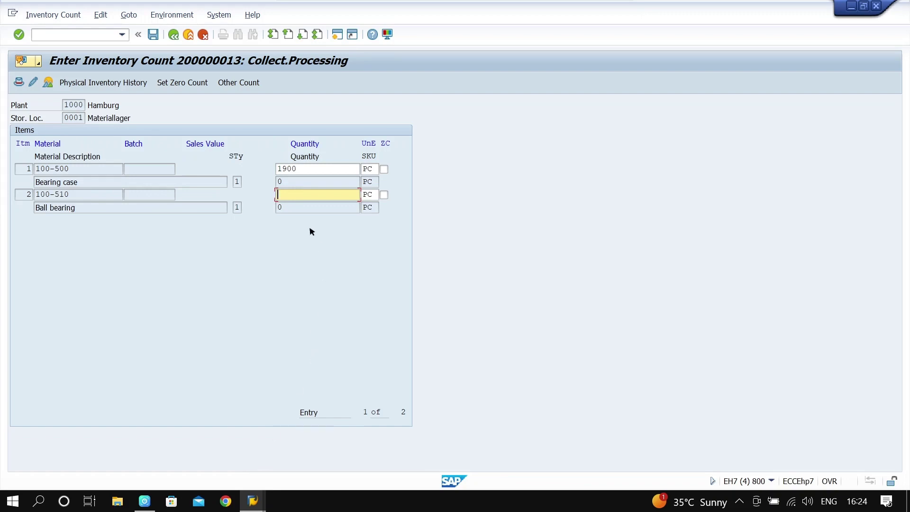
type("1300")
key("Return")
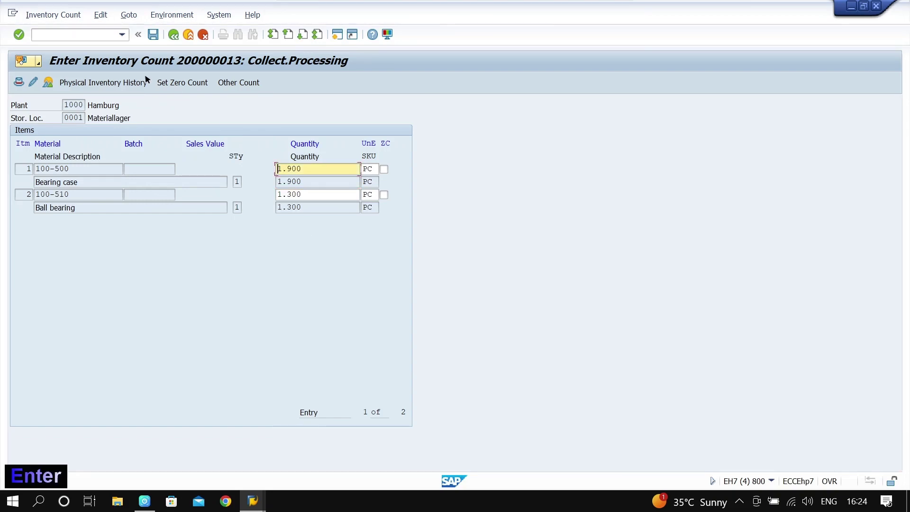
left_click(154, 35)
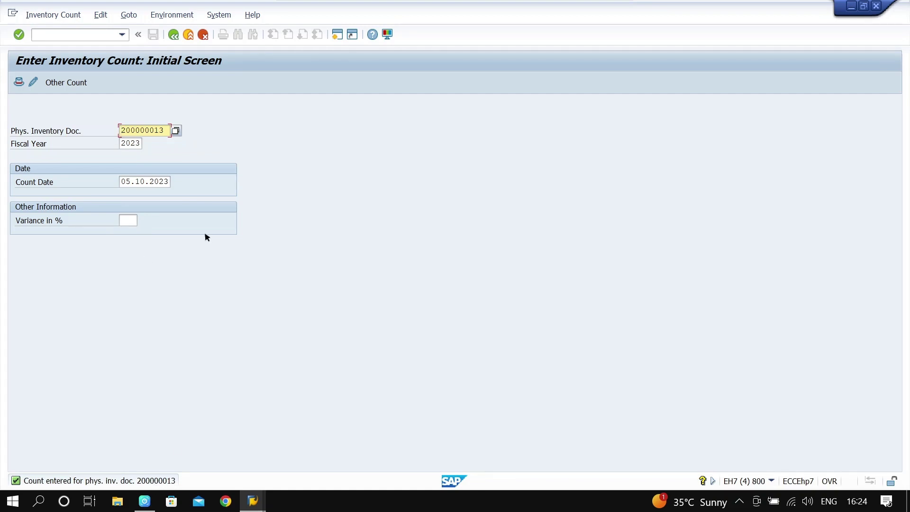
- Open transaction MI07 in a new session and post the inventory differences for both items of the counted document
left_click(99, 37)
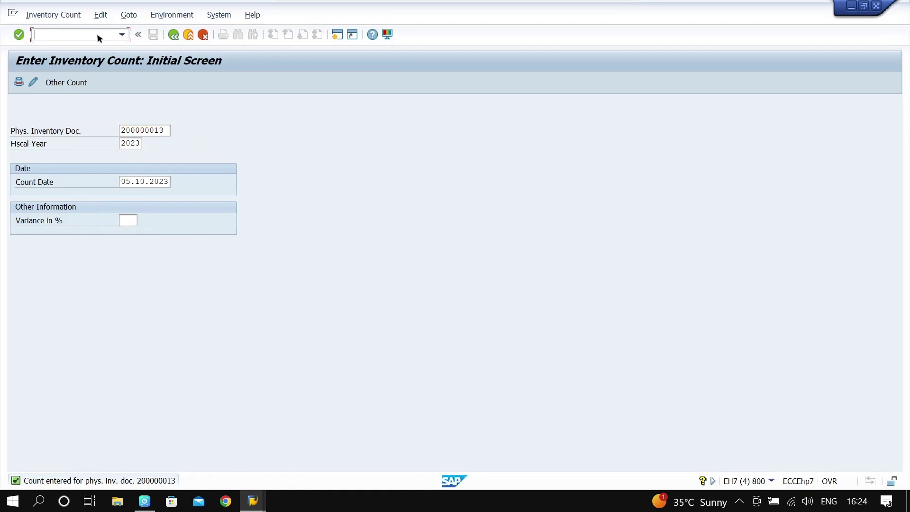
type("/oM")
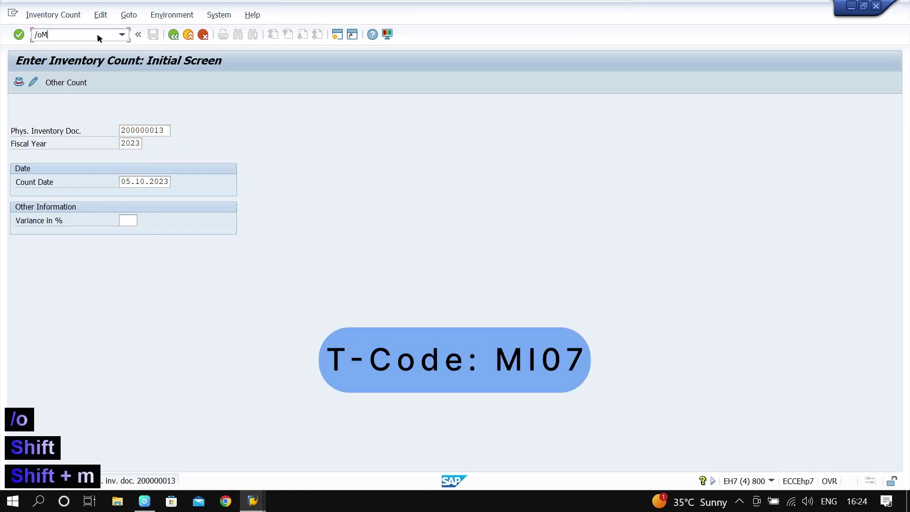
type("I07")
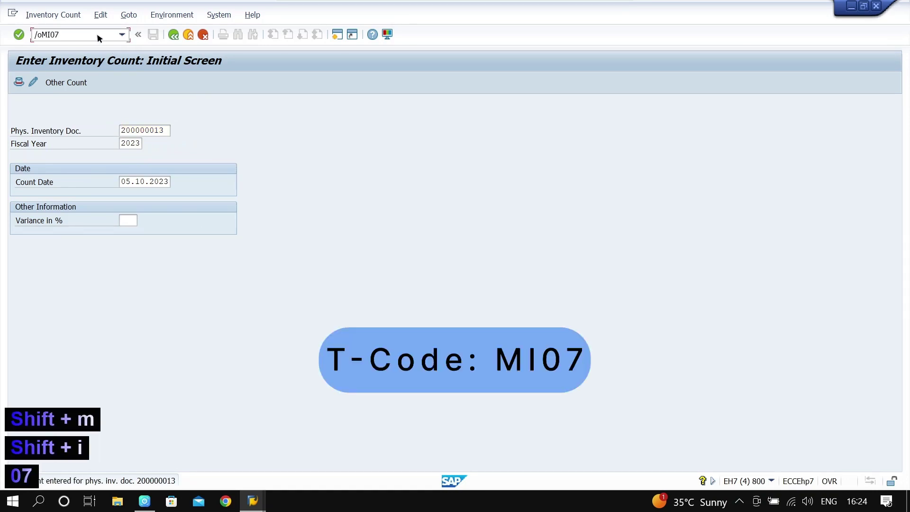
key("Return")
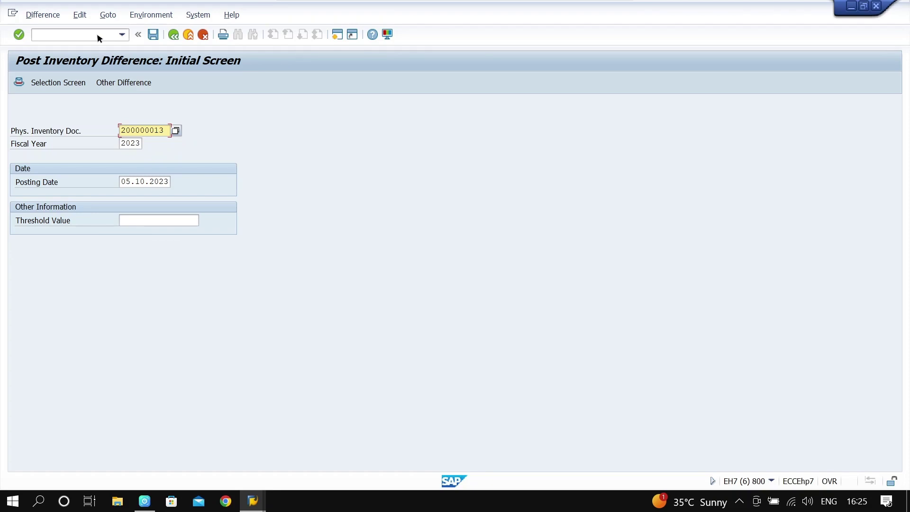
key("Return")
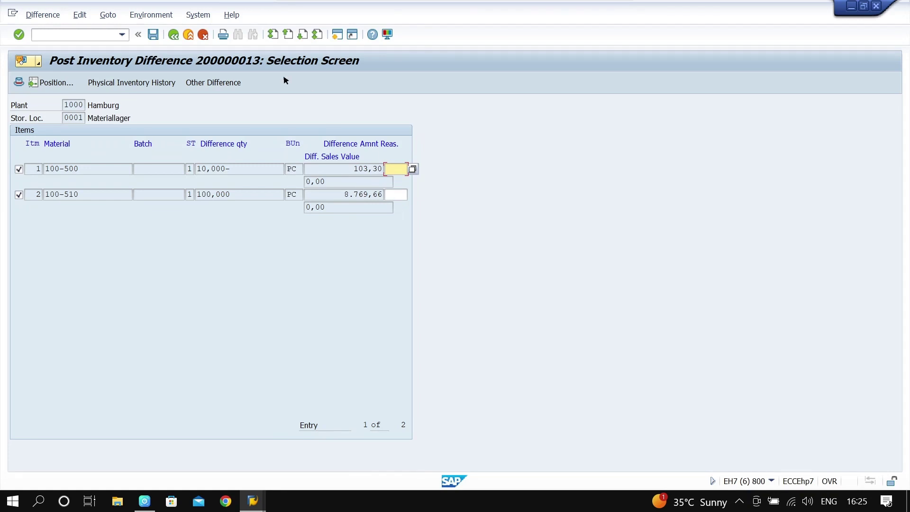
left_click(154, 35)
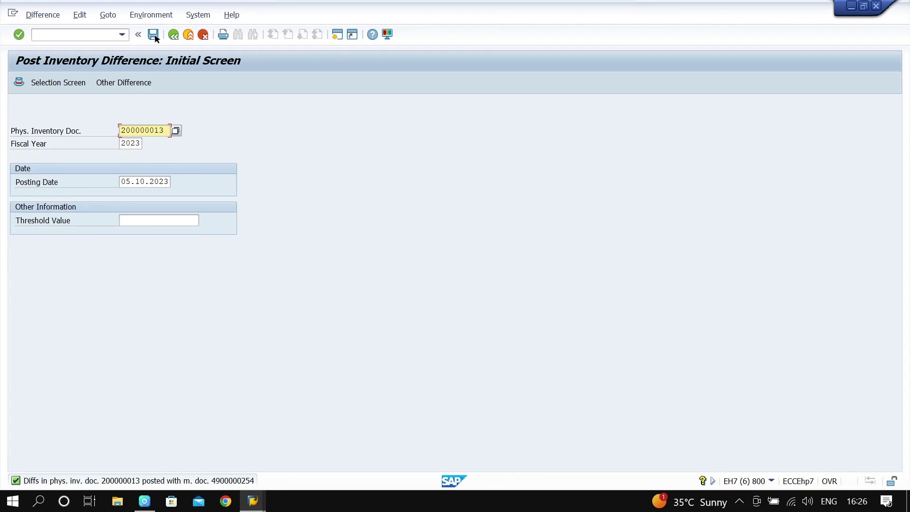
- Open transaction MB5B in a new session for the stock on posting date report
left_click(96, 35)
type("/")
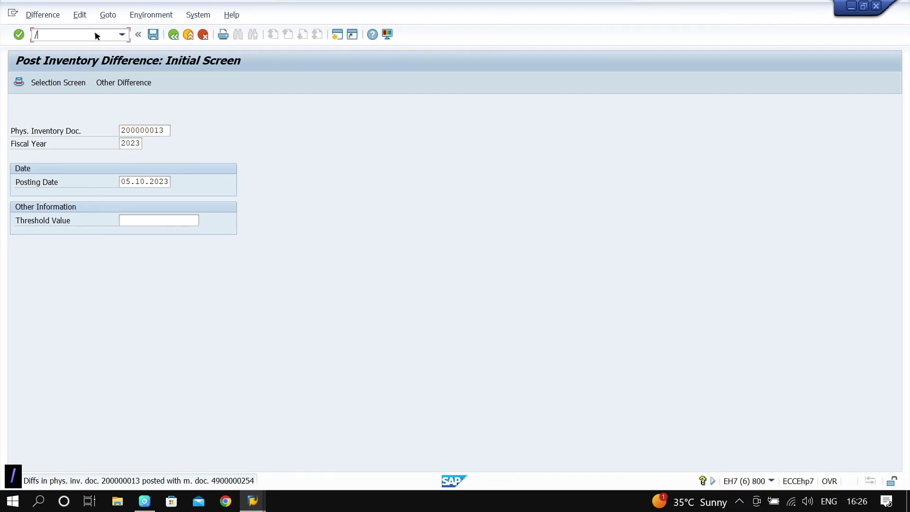
type("oM")
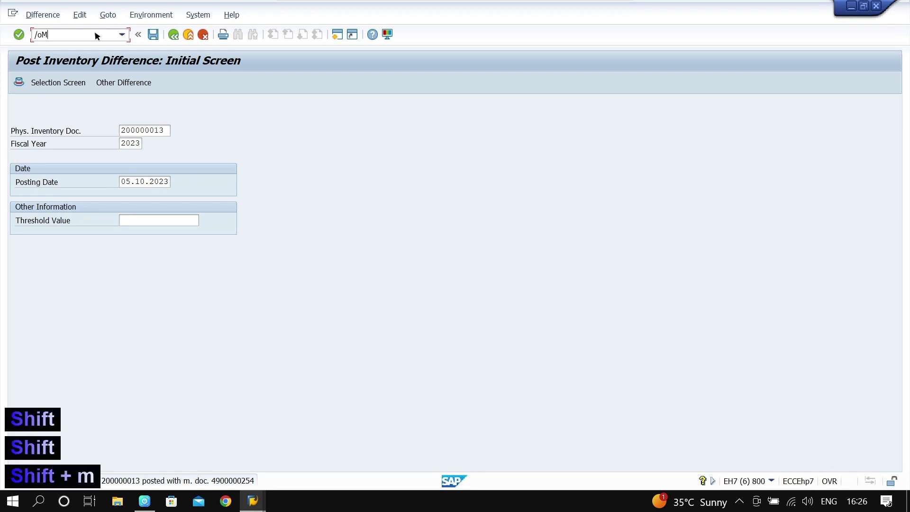
type("B5B")
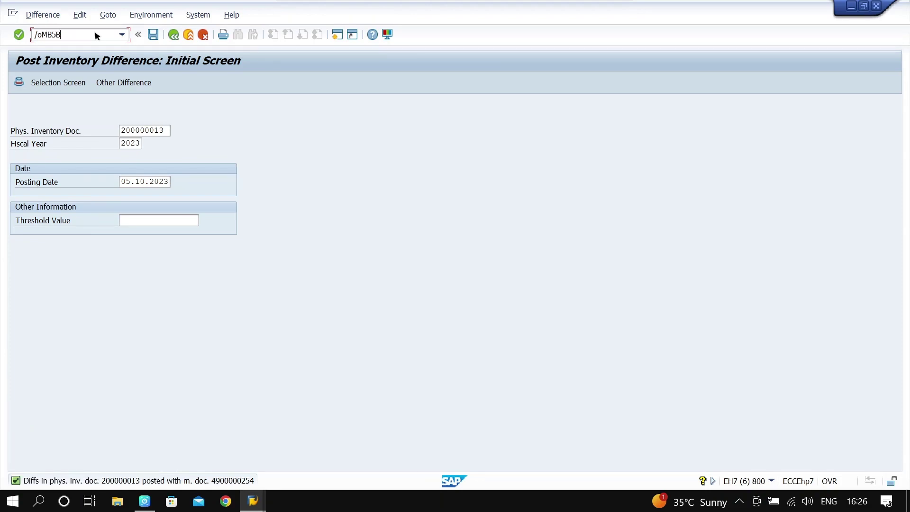
key("Return")
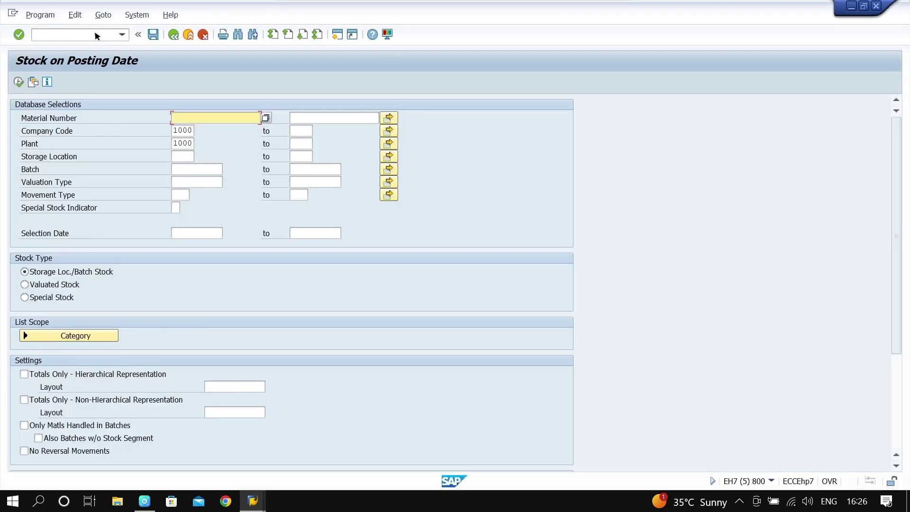
- Run the stock on posting date report for material 100-500 in plant 1000 with selection date 05.10.2023
key("BackSpace")
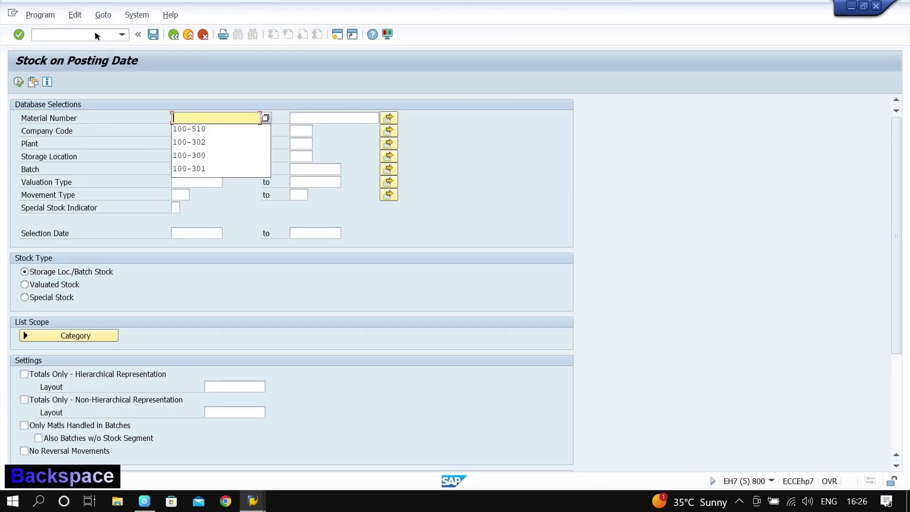
left_click(209, 129)
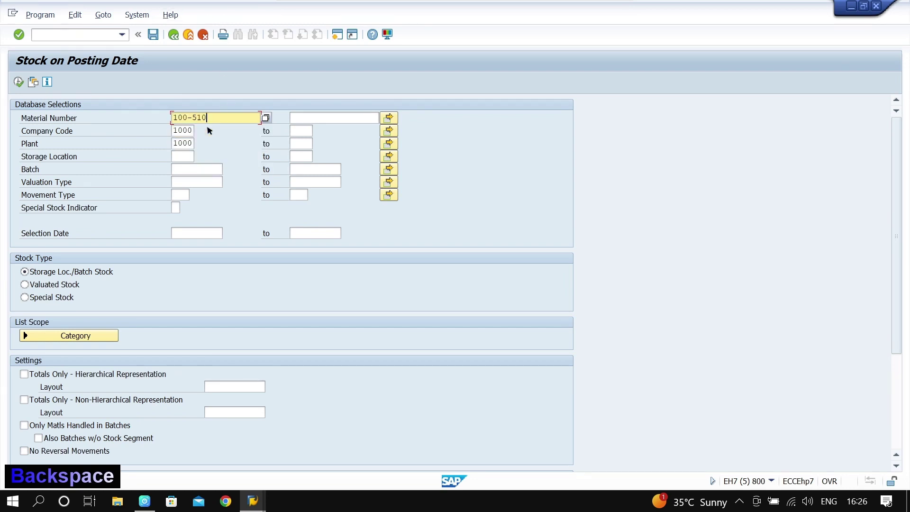
key("BackSpace")
key("BackSpace")
type("00")
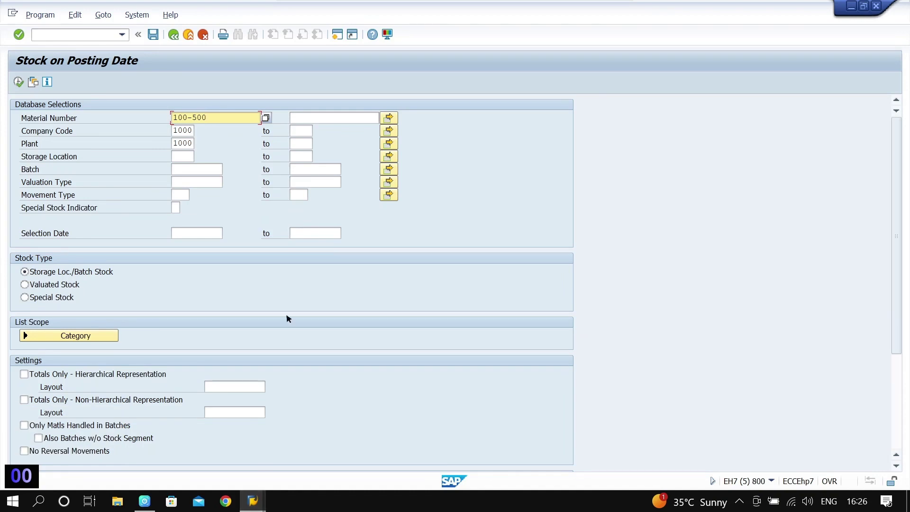
left_click(212, 237)
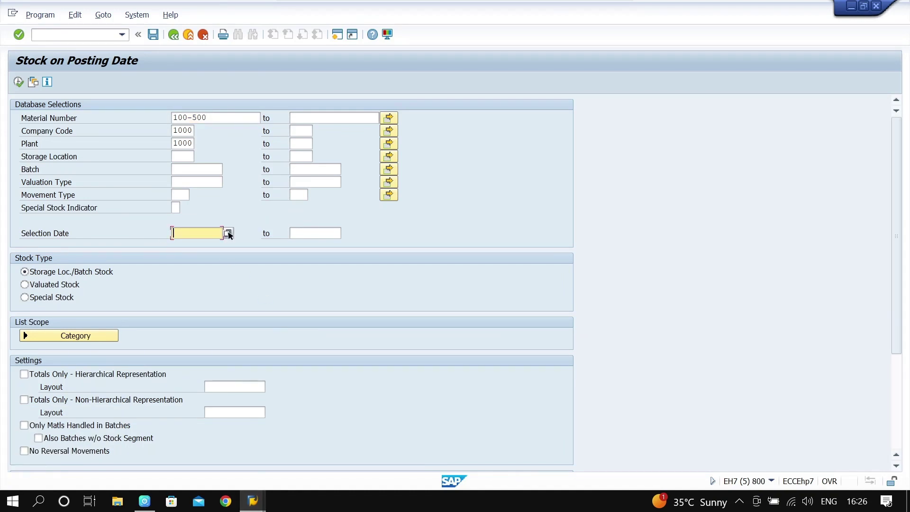
left_click(227, 236)
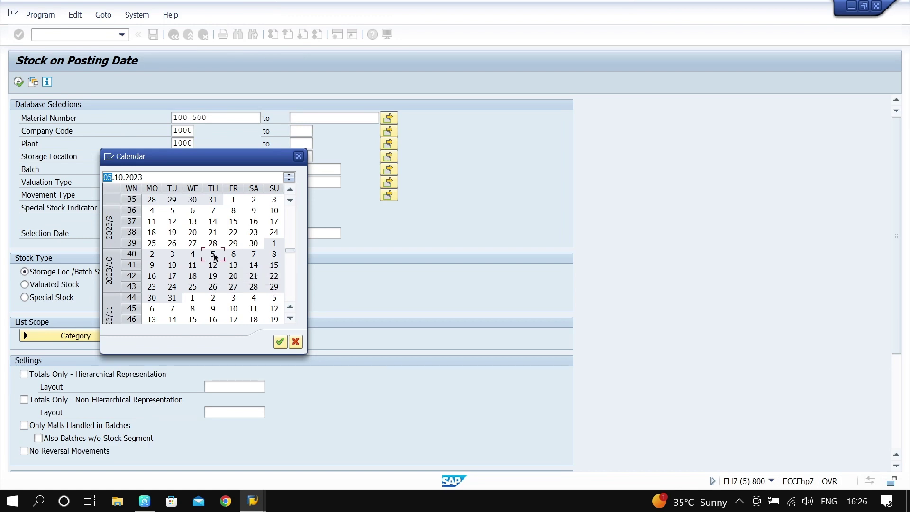
double_click(214, 256)
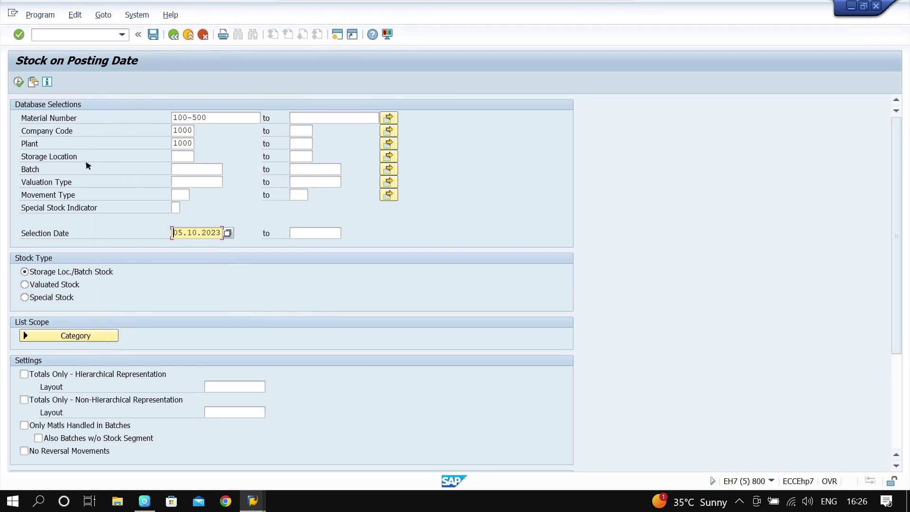
left_click(18, 82)
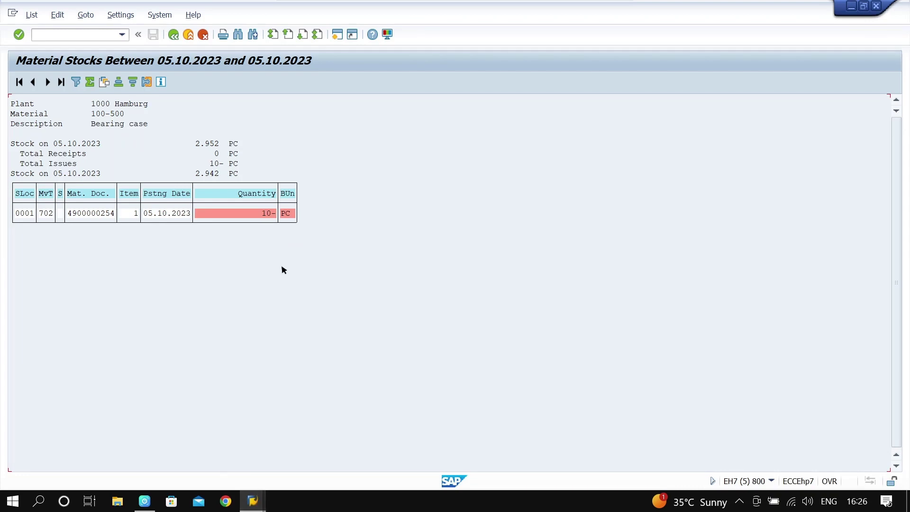
- Compare the material stocks report with the stock overview of material 100-500, and return to the report
mouse_move(252, 501)
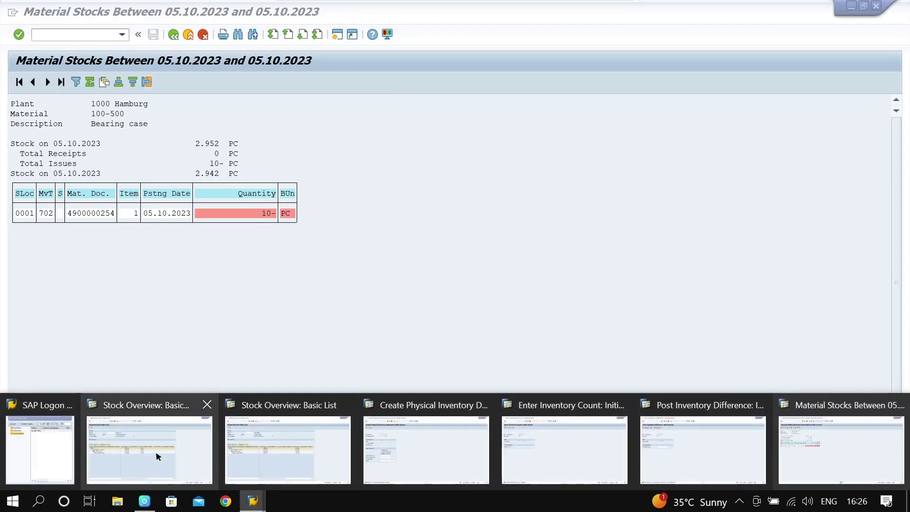
left_click(156, 455)
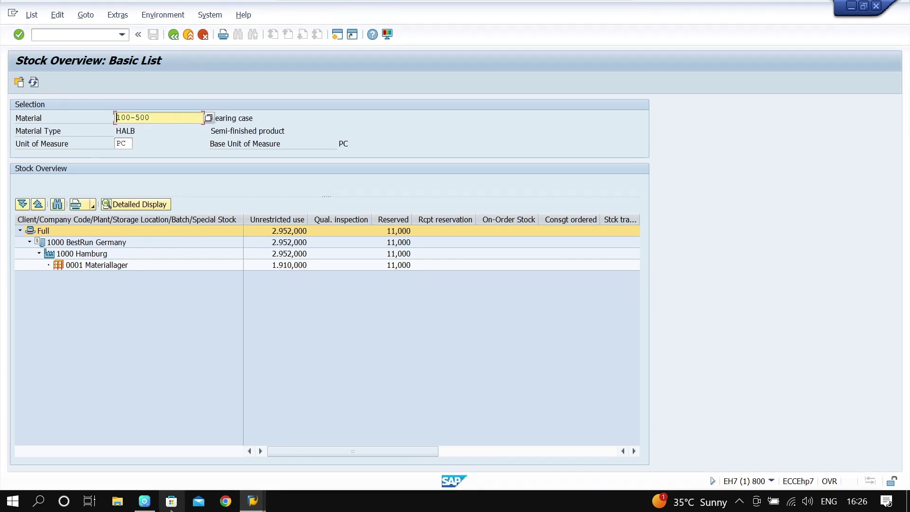
mouse_move(253, 501)
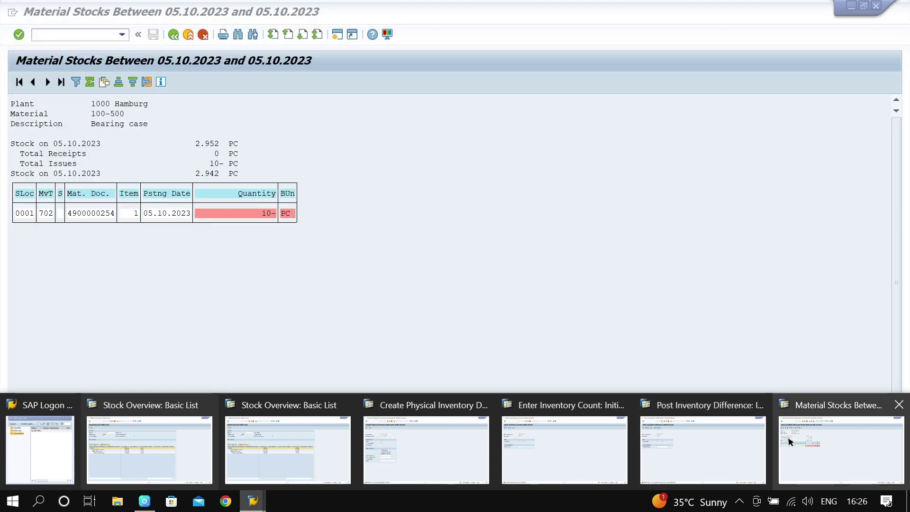
left_click(789, 443)
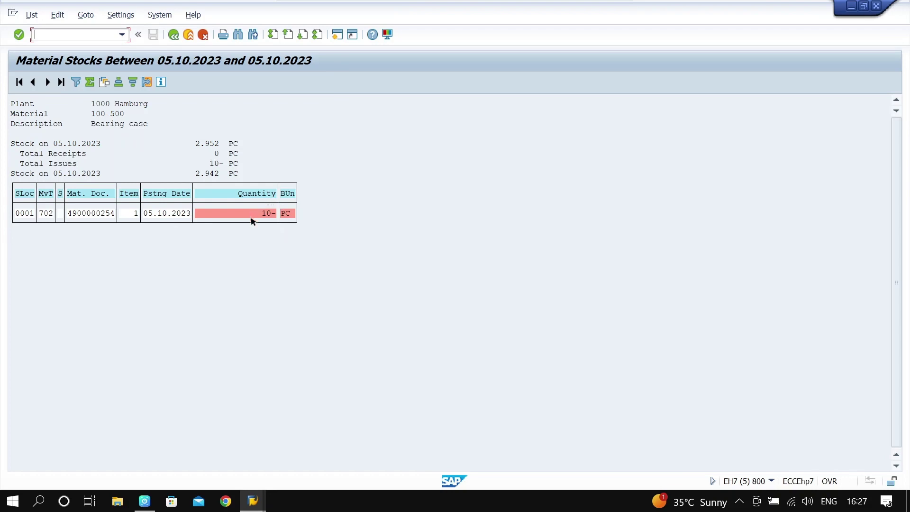
- Rerun the stock on posting date report for material 100-510 and check the quantity in the last listed material document
left_click(173, 35)
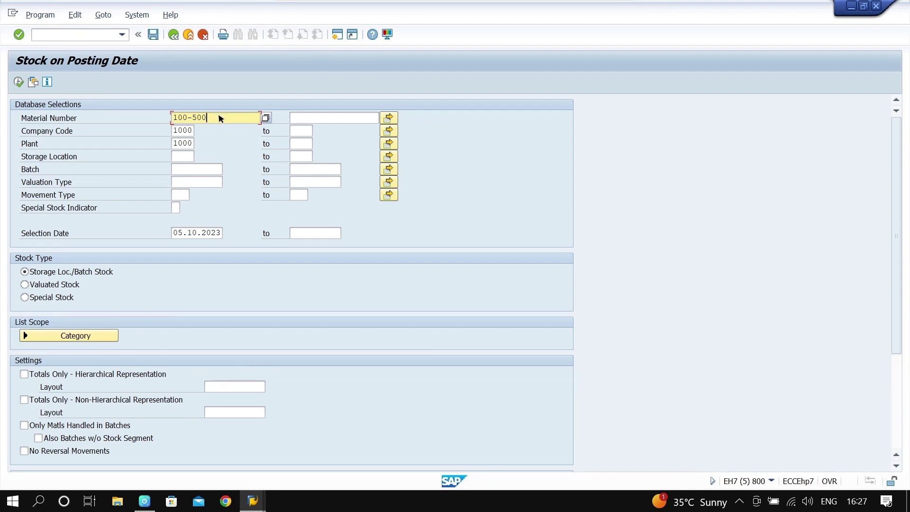
key("BackSpace")
key("BackSpace")
type("10")
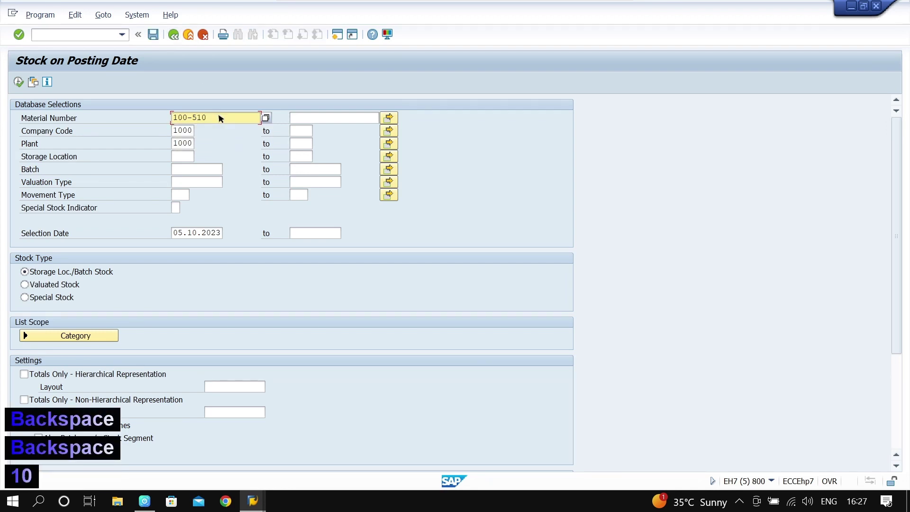
left_click(18, 82)
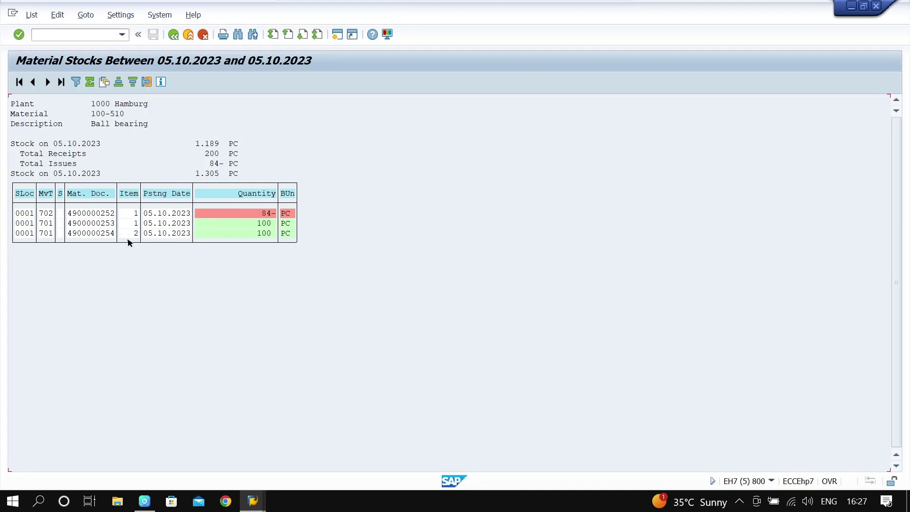
left_click(94, 234)
left_click(240, 236)
- Refresh the open stock overviews of materials 100-500 and 100-510 to check their current unrestricted-use stock
left_click(252, 501)
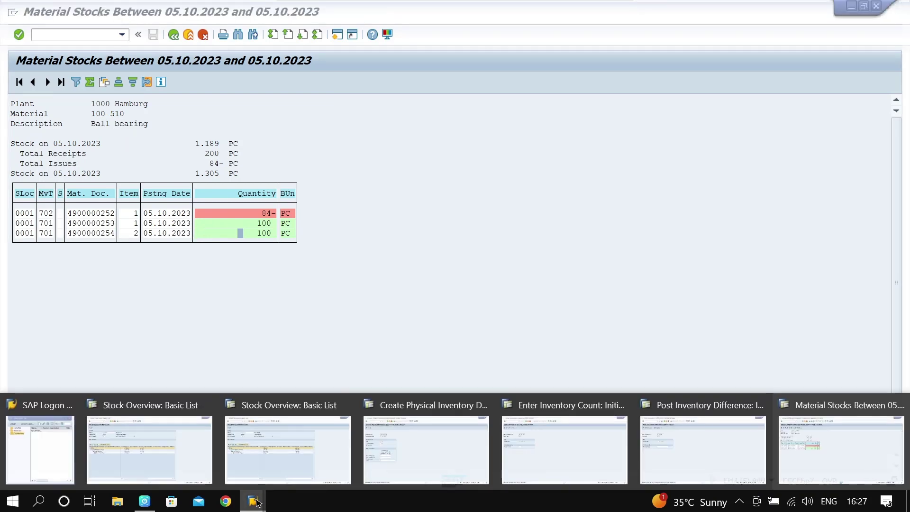
left_click(163, 448)
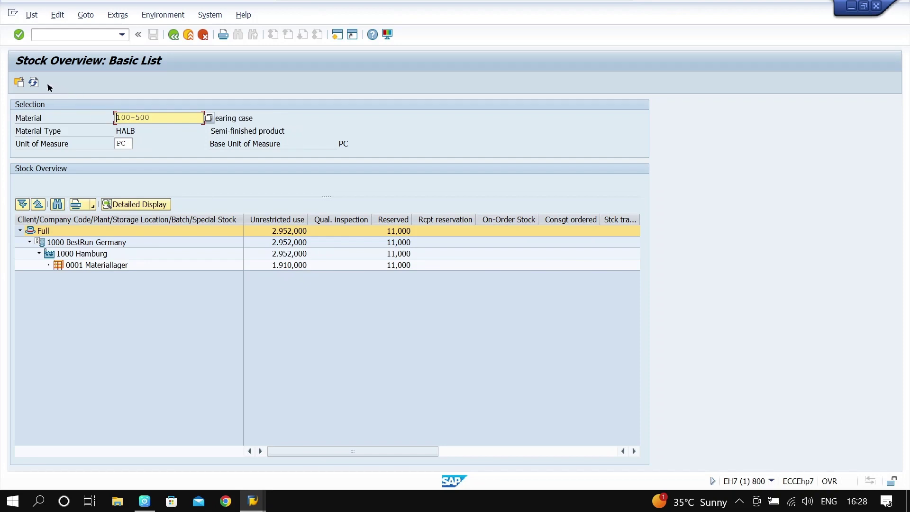
left_click(33, 83)
mouse_move(254, 495)
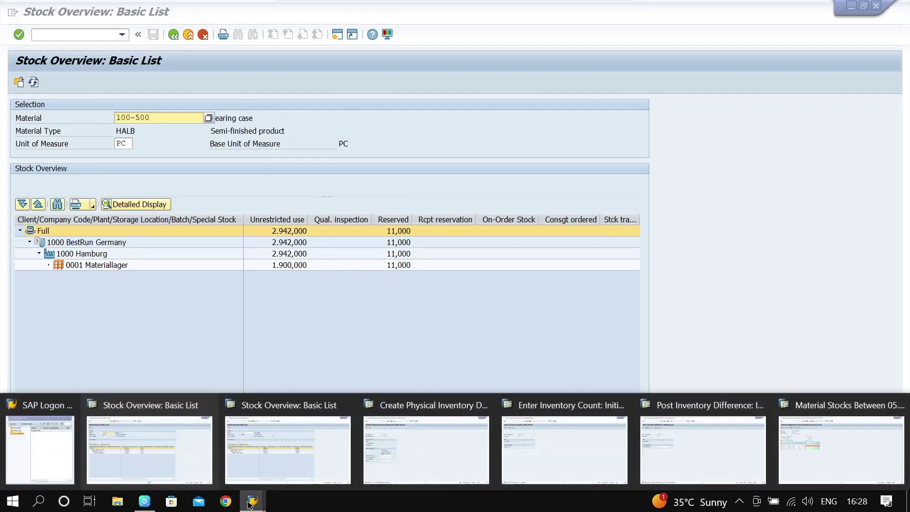
left_click(277, 443)
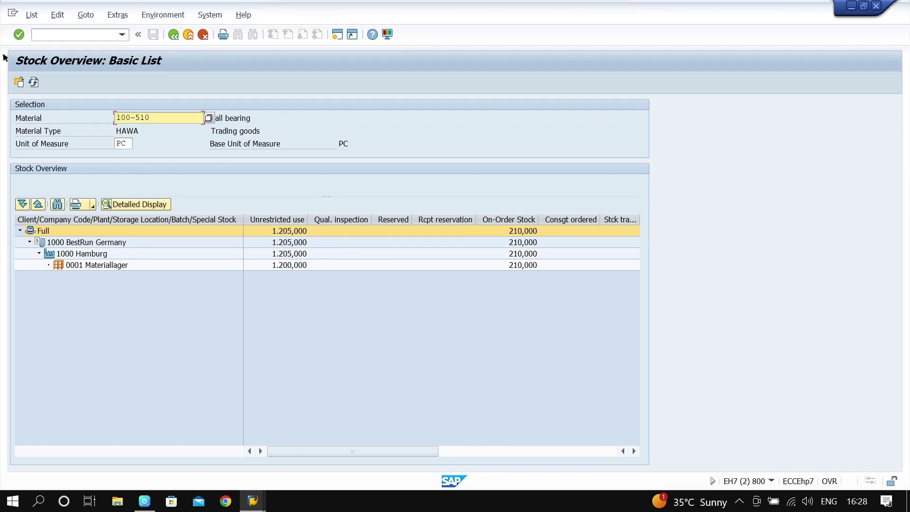
left_click(34, 83)
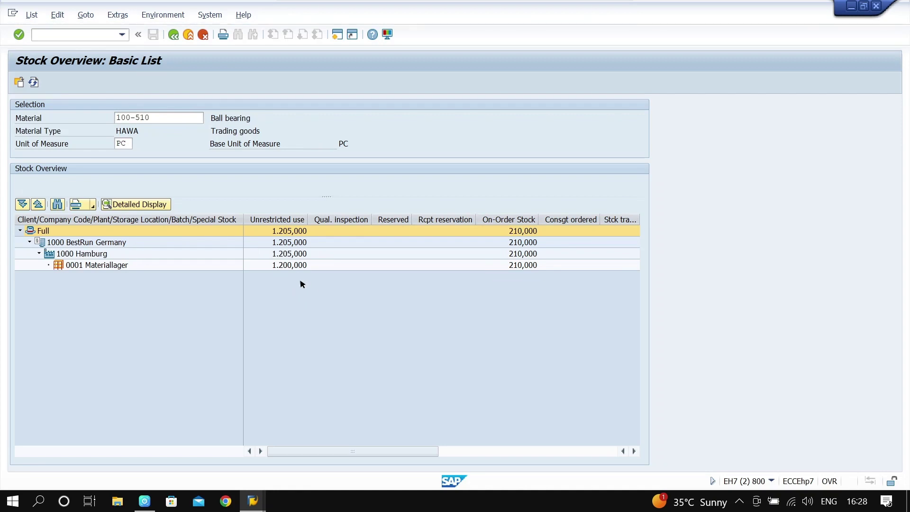